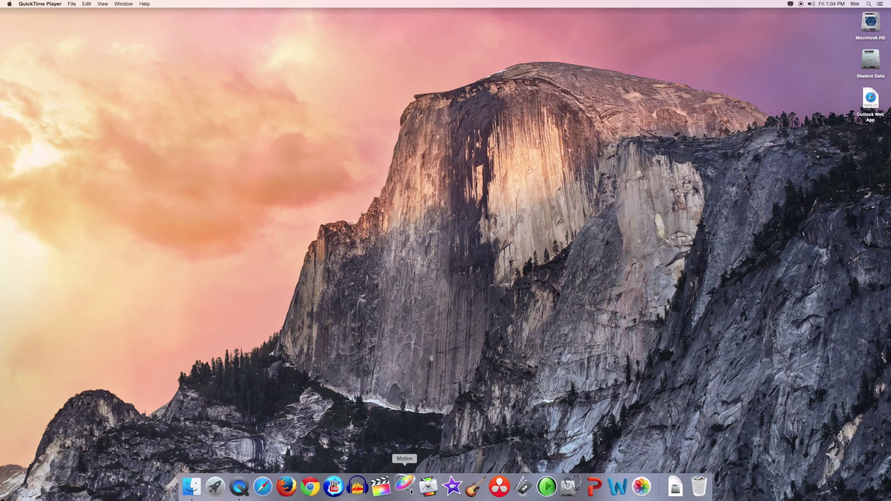
- Launch Motion and create a new Final Cut Generator project at Broadcast HD 1080
left_click(405, 486)
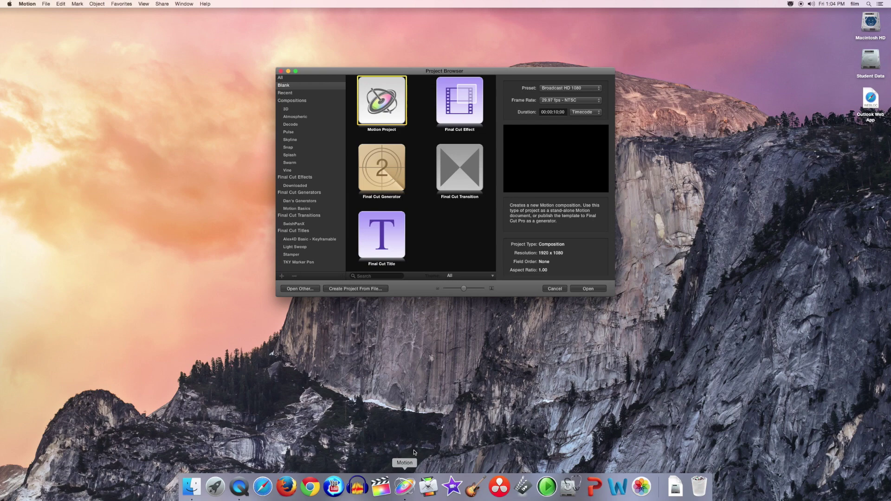
left_click(382, 178)
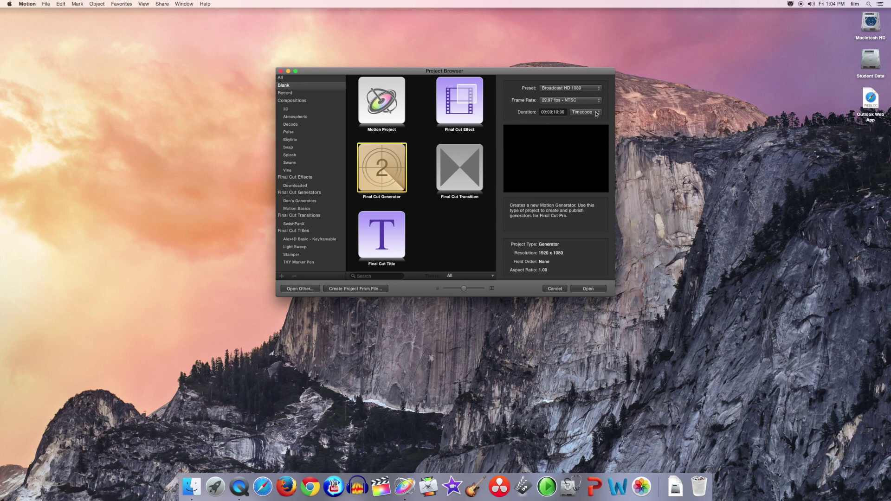
left_click(588, 289)
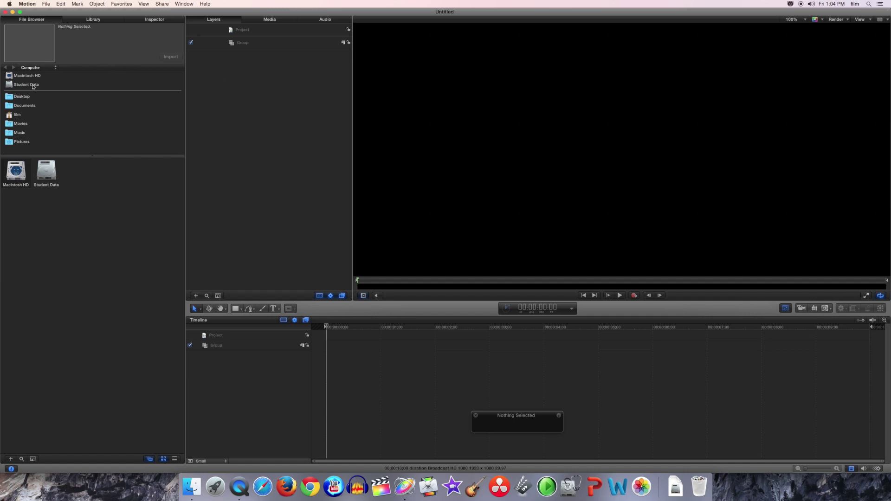
- Import 'Screen Shot 2014-10-08 at 2.21.18 PM.png' from Stills for Book and scale it to overfill the canvas
left_click(31, 87)
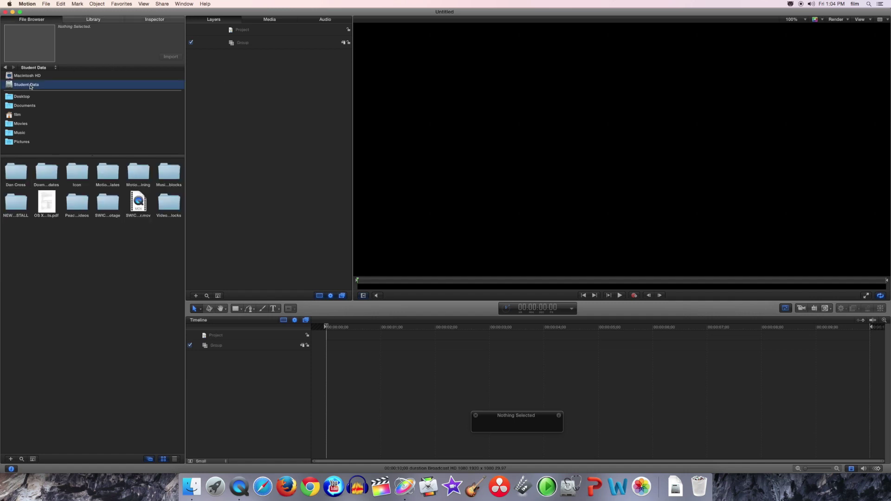
double_click(19, 174)
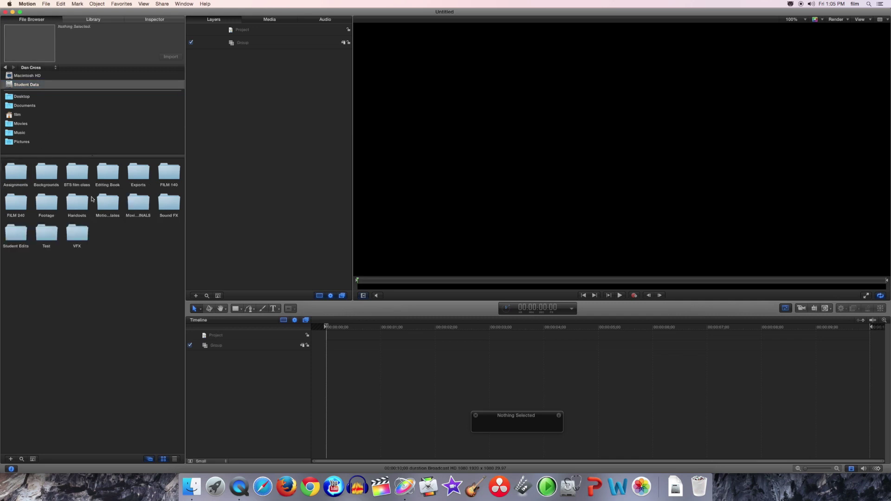
double_click(110, 176)
double_click(21, 174)
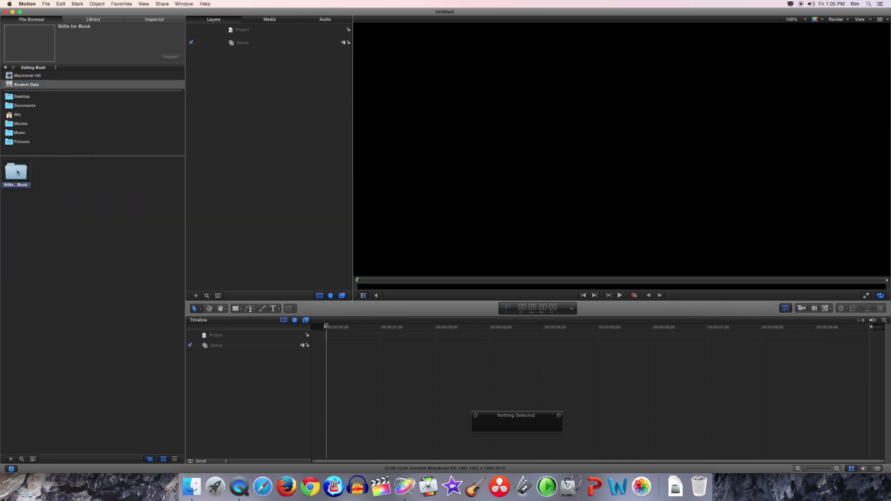
left_click(46, 264)
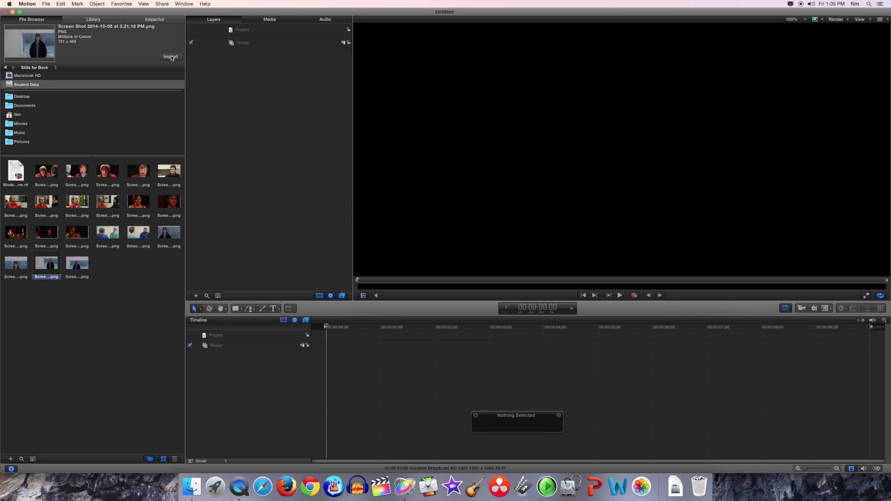
left_click(171, 57)
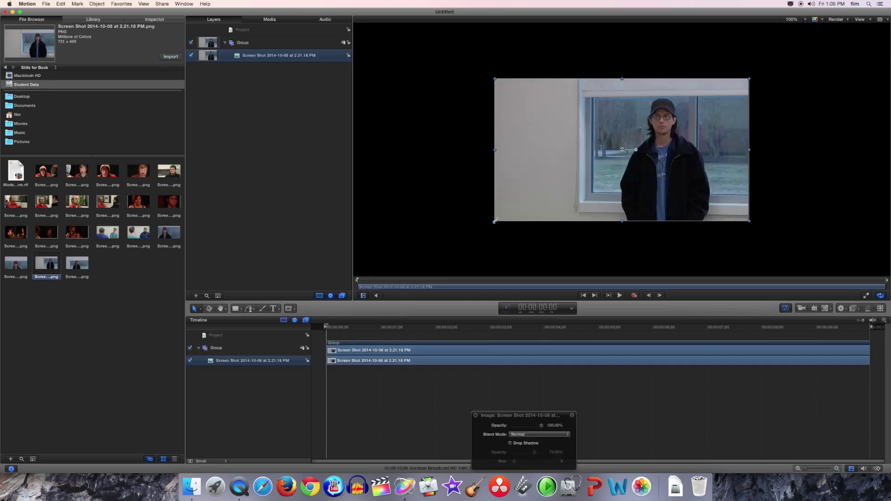
left_click_drag(495, 222, 367, 320)
left_click_drag(668, 182, 645, 222)
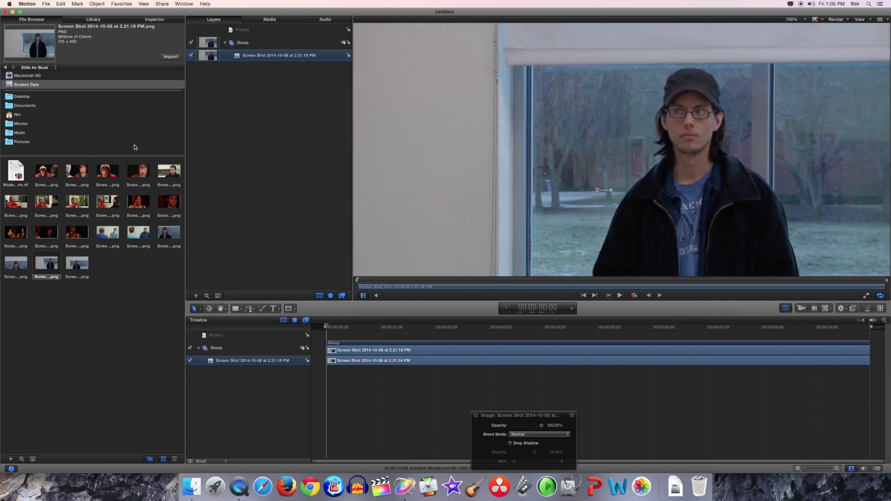
- Preview the Glitter Sparkles, Magic Dust and Magic Wand emitters in the Library's Sparkles category
left_click(93, 19)
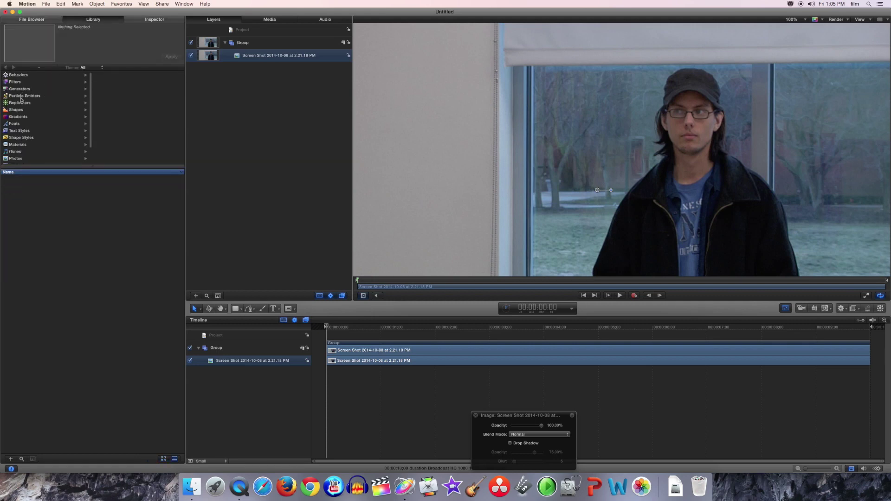
left_click(22, 97)
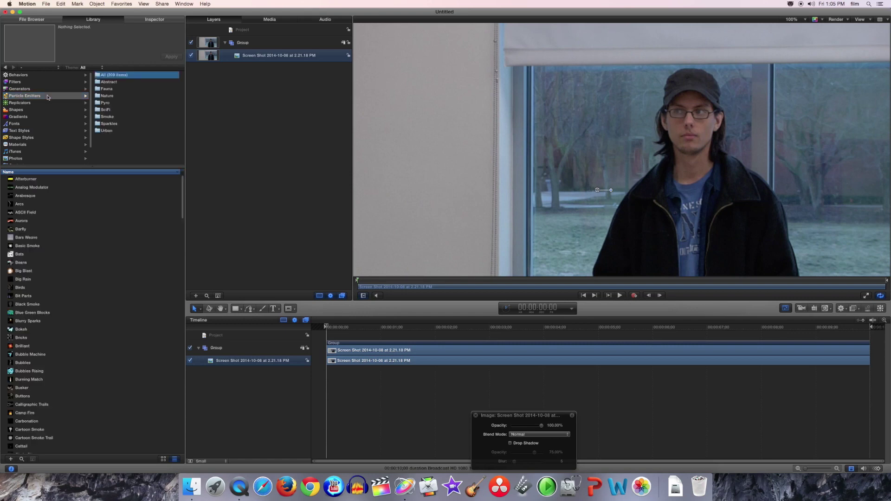
left_click(111, 124)
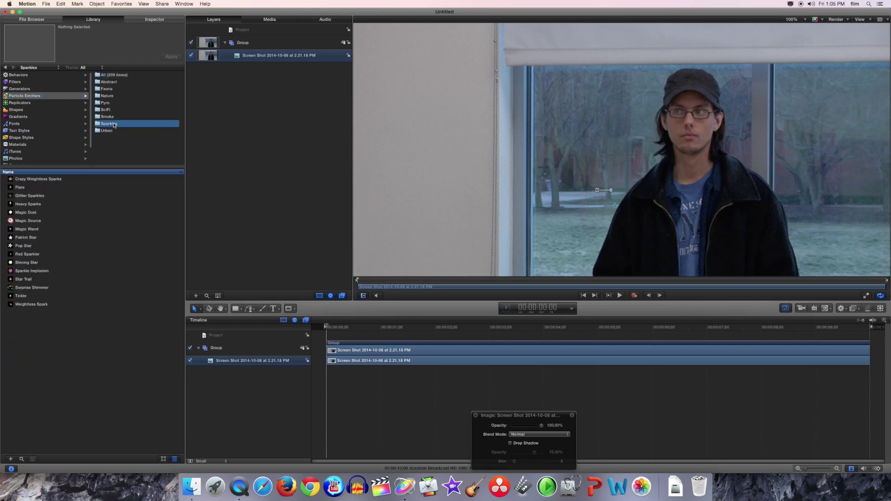
left_click(26, 197)
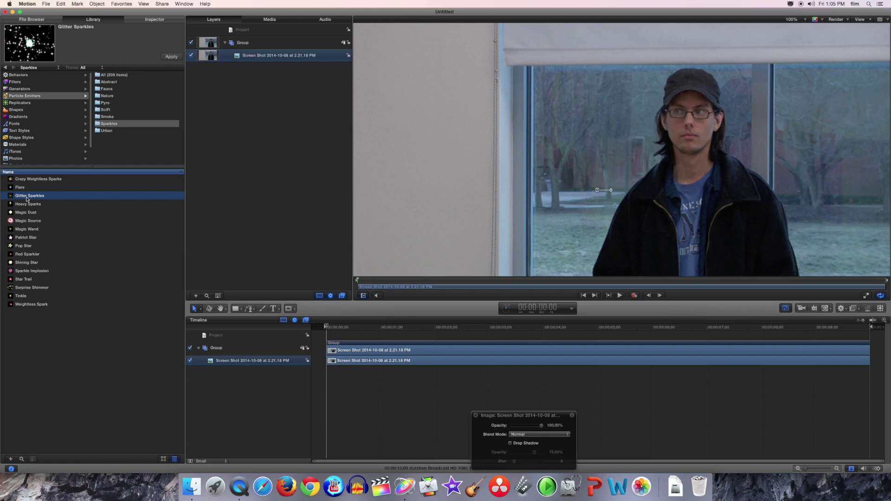
left_click(25, 214)
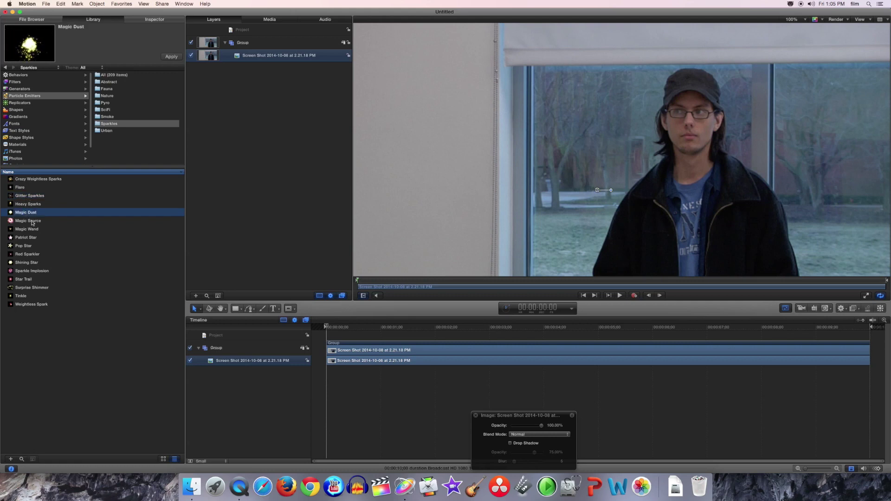
left_click(30, 231)
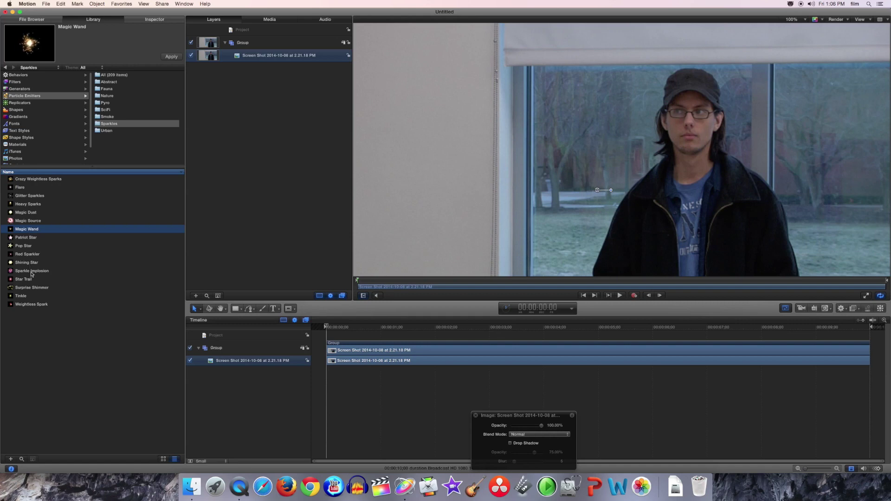
- Show all particle emitters and select Threads and Debris
left_click(114, 75)
scroll(174, 418, "down", 15)
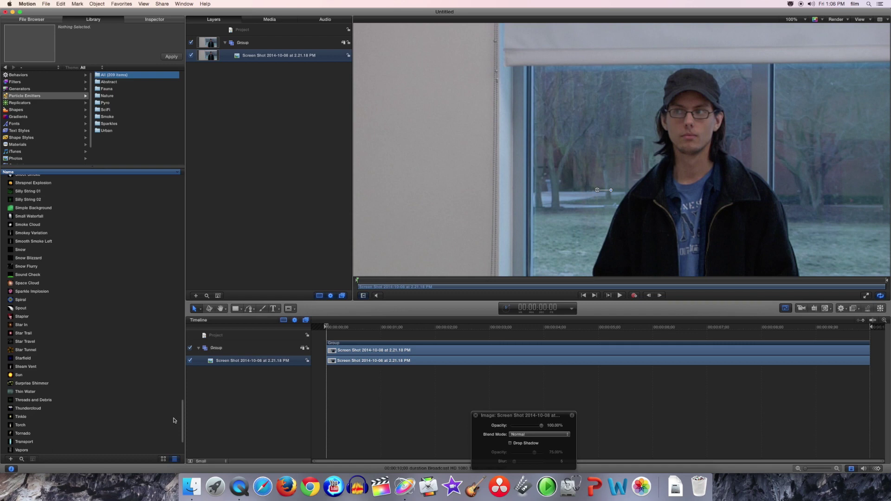
scroll(83, 386, "up", 2)
left_click(36, 370)
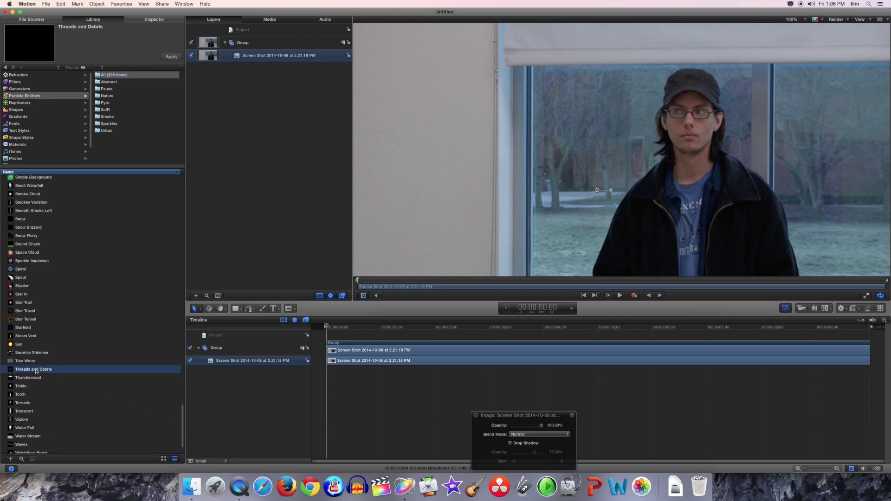
- Apply the Threads and Debris emitter, center it on the man's face, and preview the particles
left_click(170, 58)
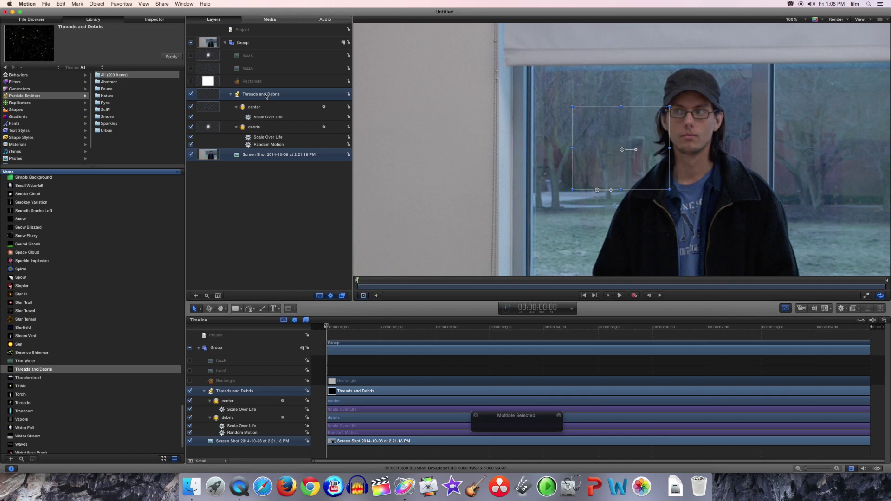
left_click(265, 95)
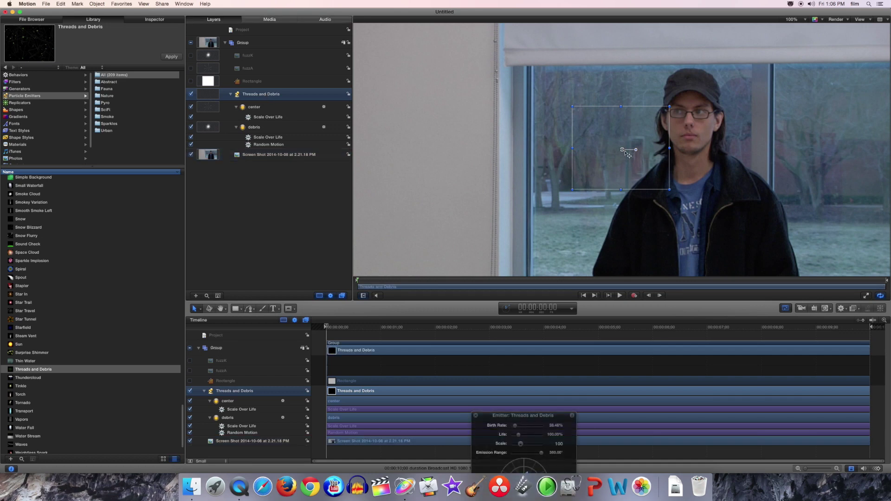
left_click_drag(625, 152, 691, 113)
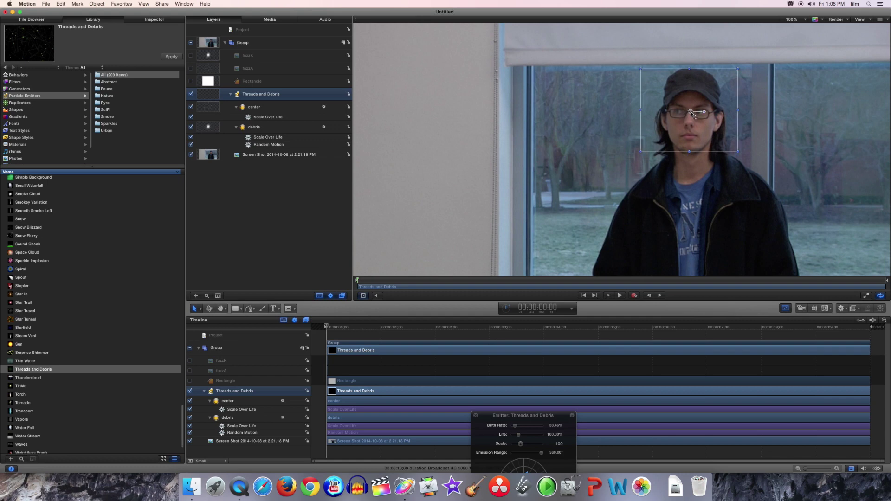
key("space")
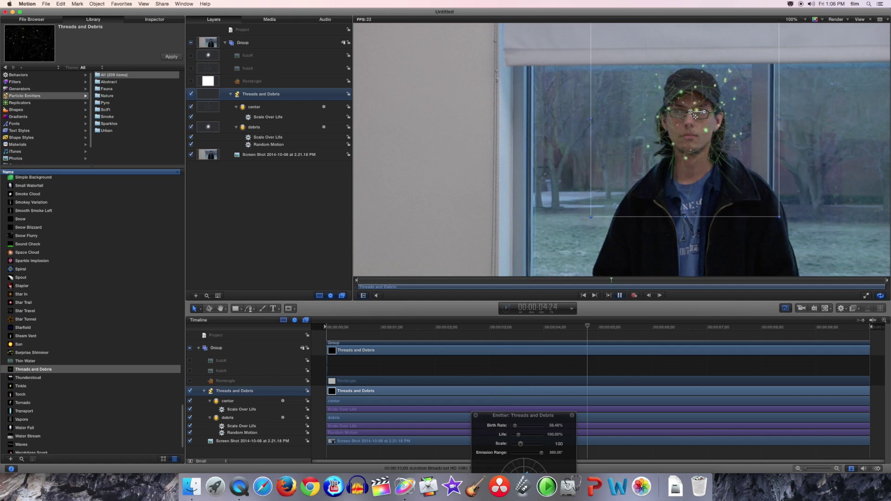
key("space")
key("Home")
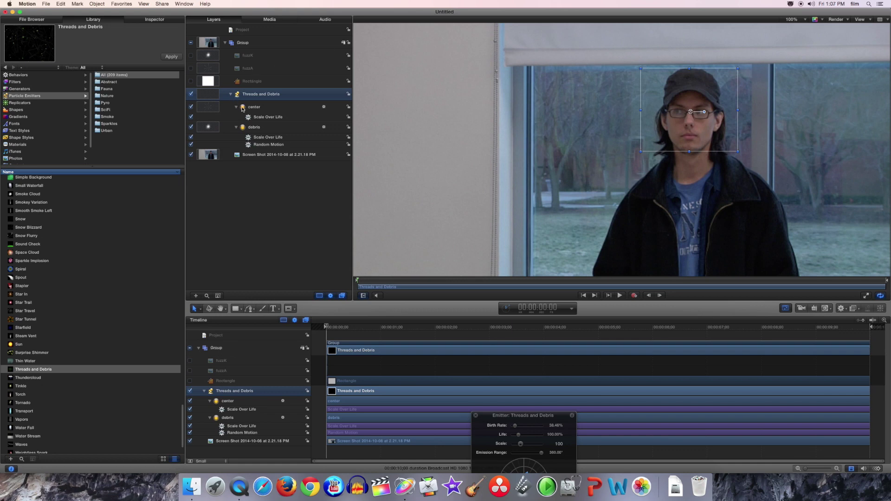
- Switch off the center particle cell and raise the debris cell's Speed, previewing the result
left_click(191, 106)
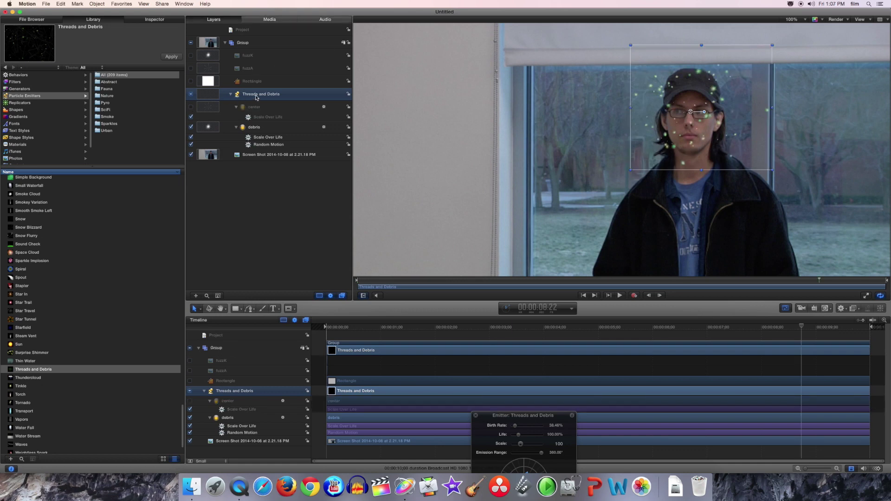
left_click(153, 20)
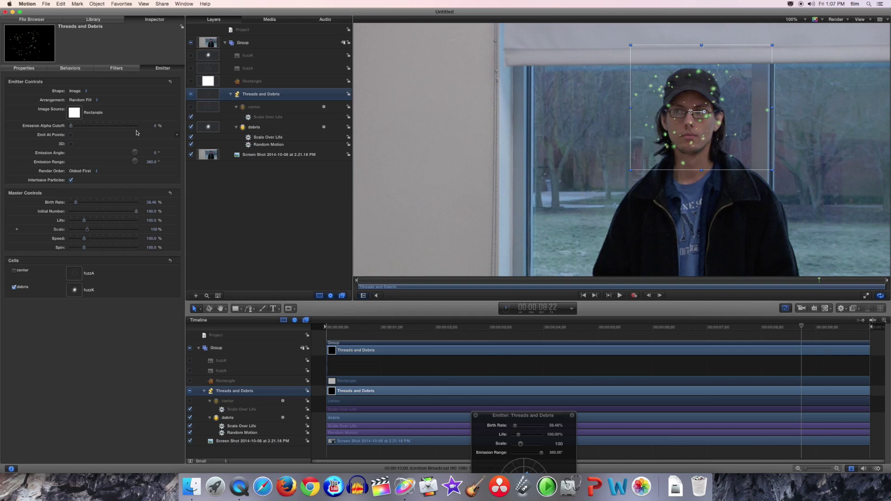
left_click(269, 128)
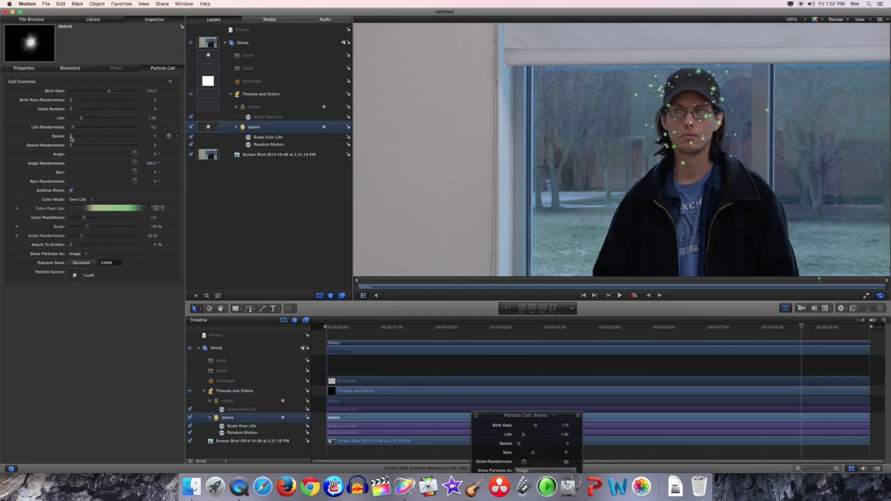
left_click_drag(71, 136, 87, 139)
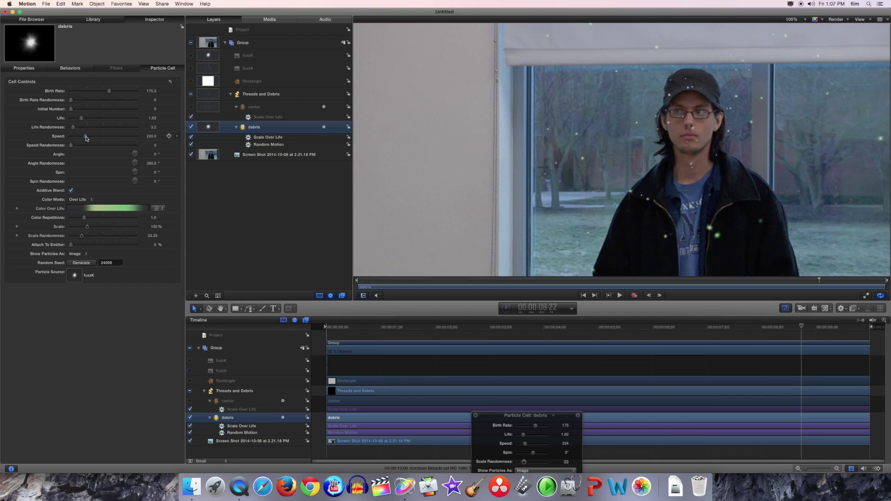
key("space")
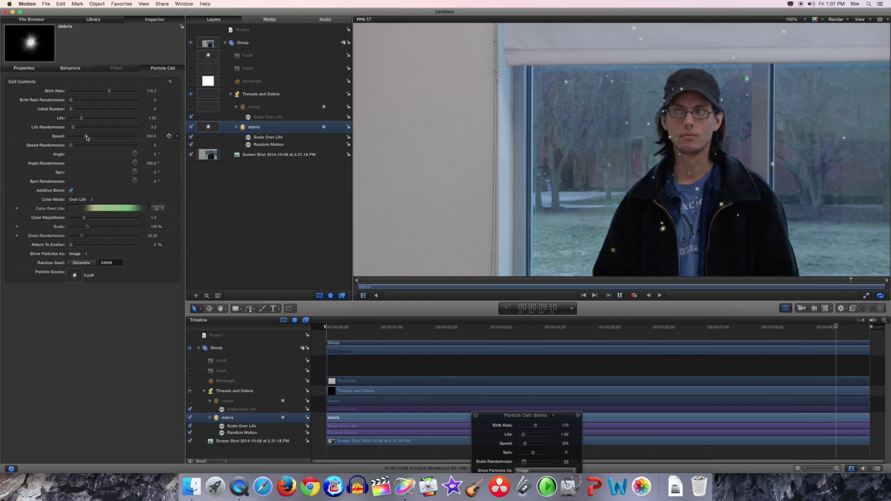
key("space")
- Lower the debris cell's Speed to 72 and replay the particles from the start
left_click_drag(86, 138, 77, 138)
key("space")
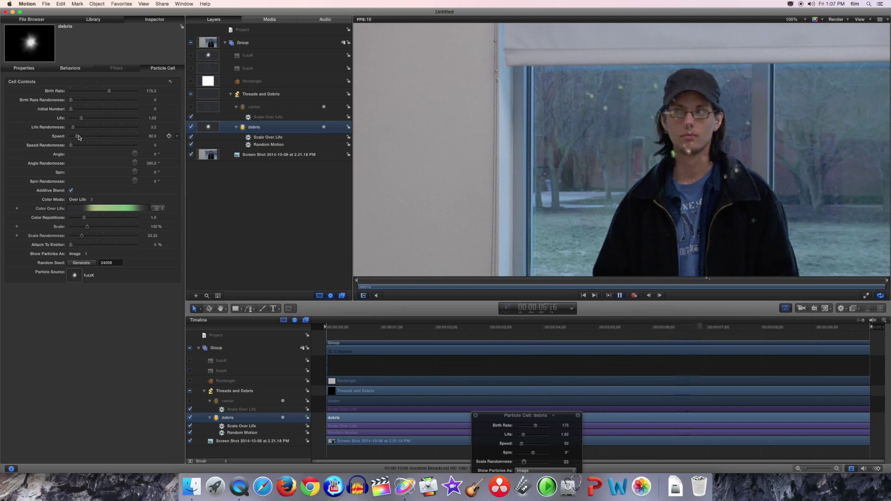
key("space")
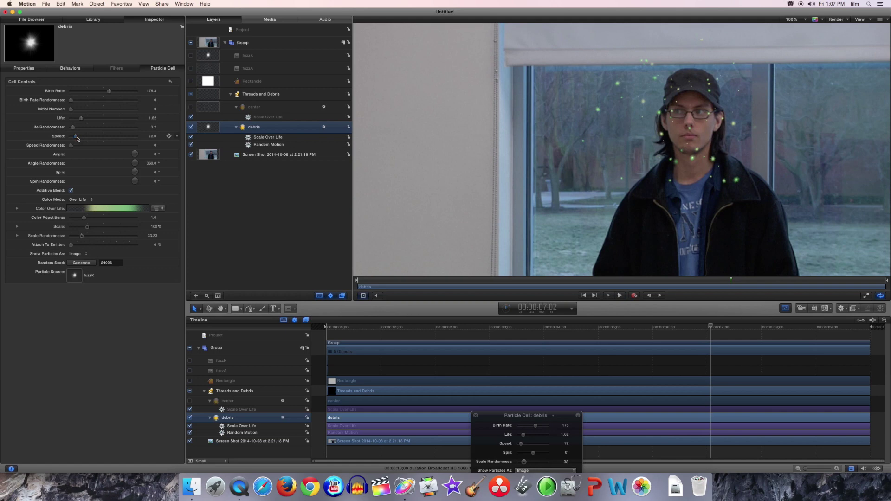
key("space")
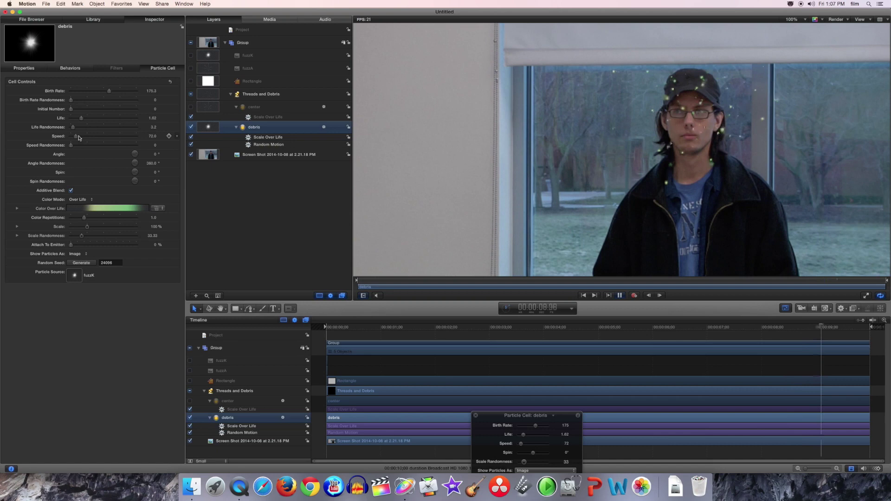
key("space")
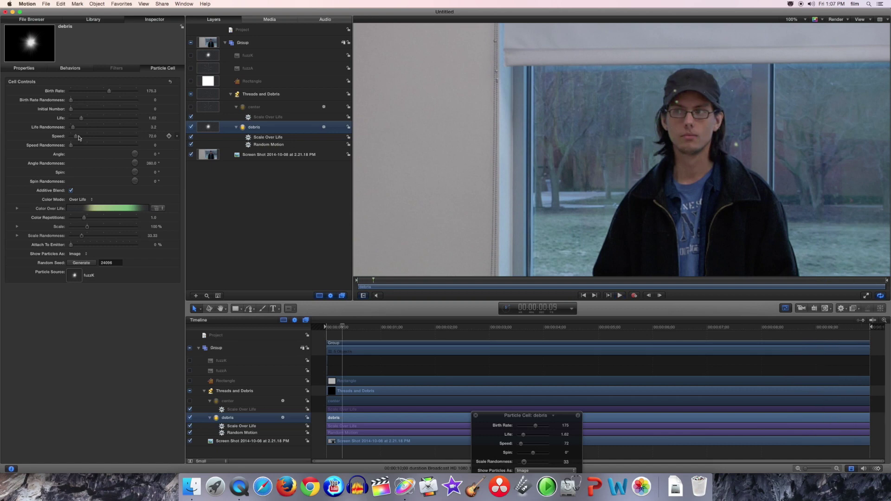
key("space")
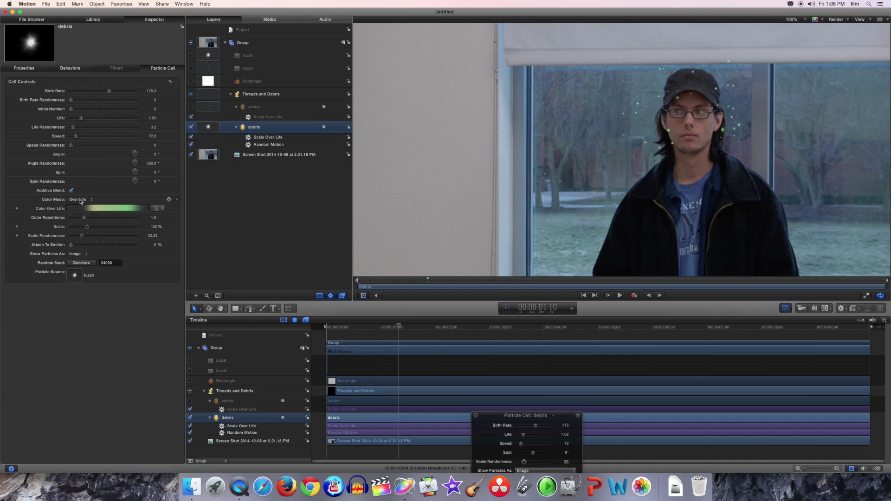
- Set the Color Over Life end stop to pale blue (R 0.55, G 0.93, B 1.0) and preview
left_click(18, 209)
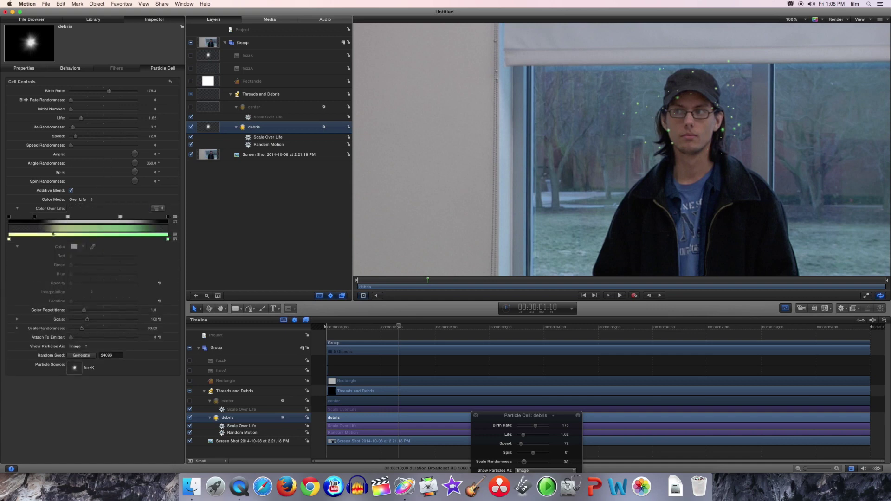
left_click(168, 240)
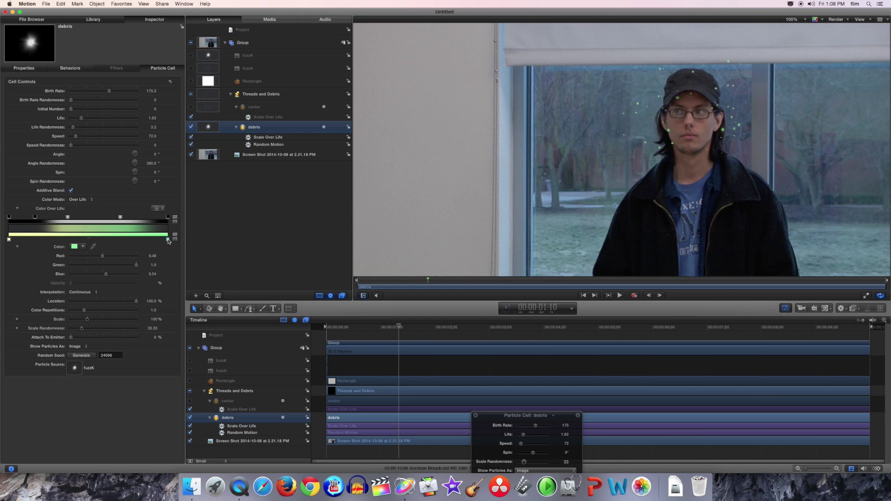
left_click(82, 248)
left_click(87, 285)
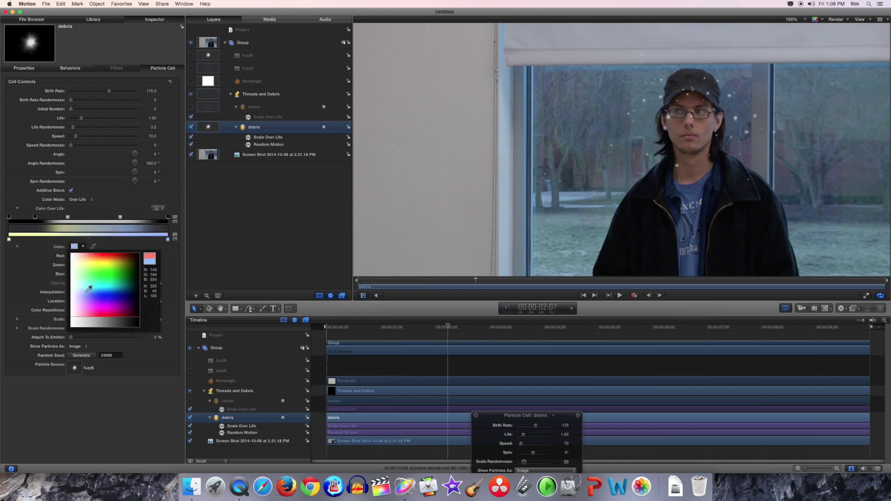
key("space")
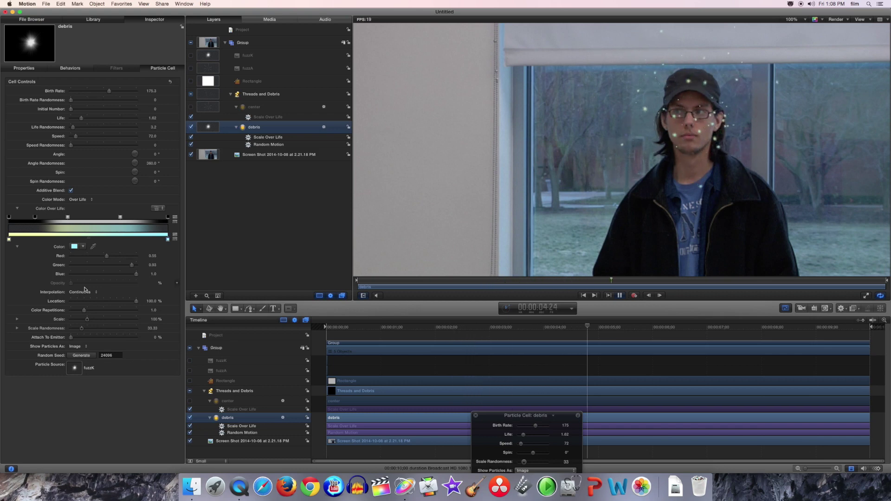
key("space")
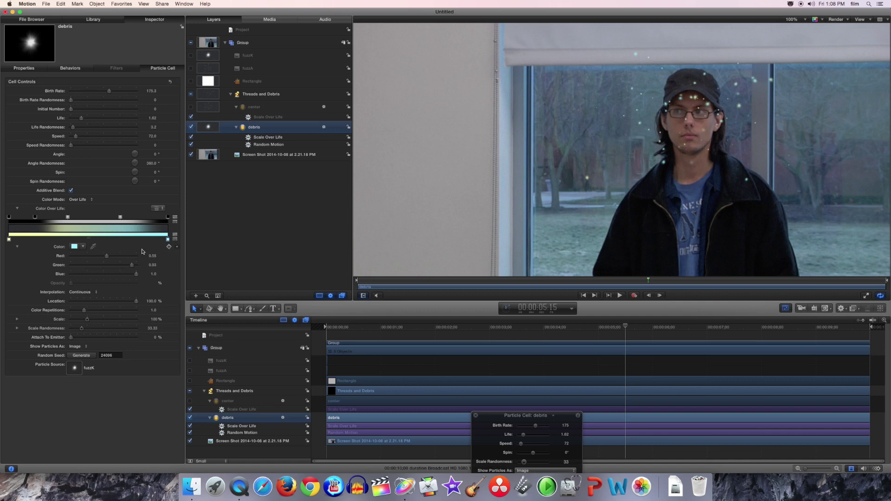
- Publish the debris cell's Color, Life, Speed and Scale parameters from their animation menus
right_click(177, 249)
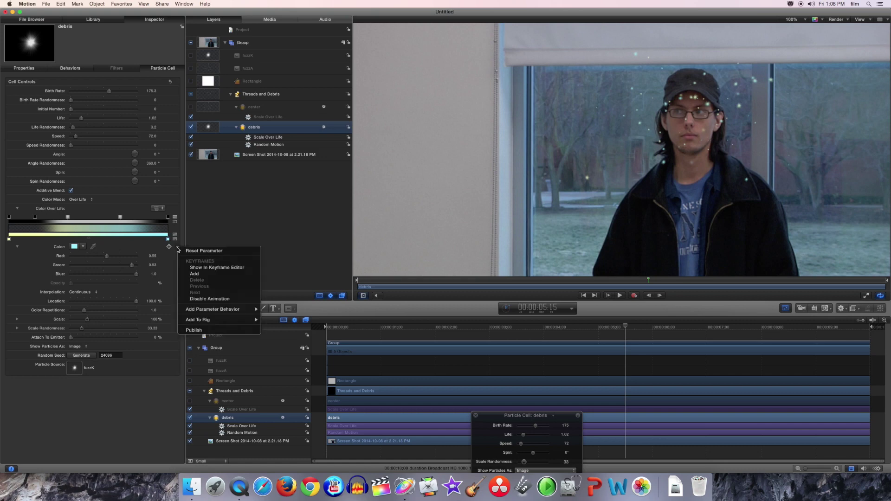
left_click(200, 330)
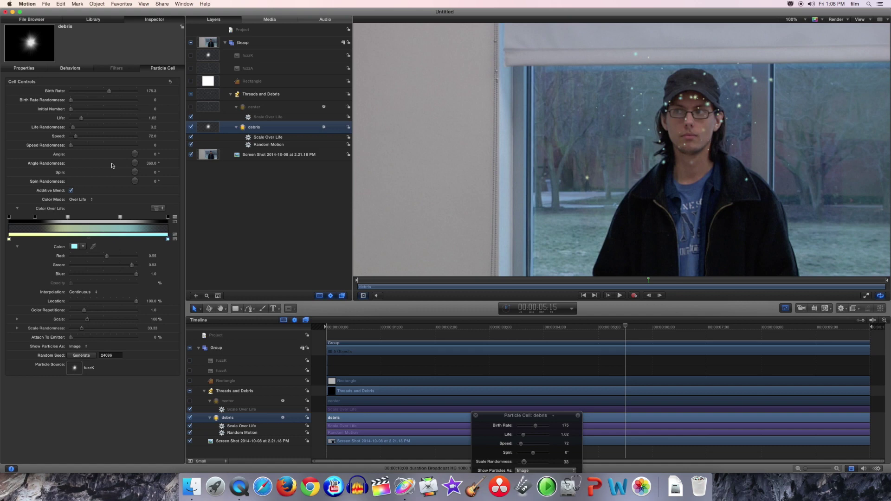
left_click(178, 121)
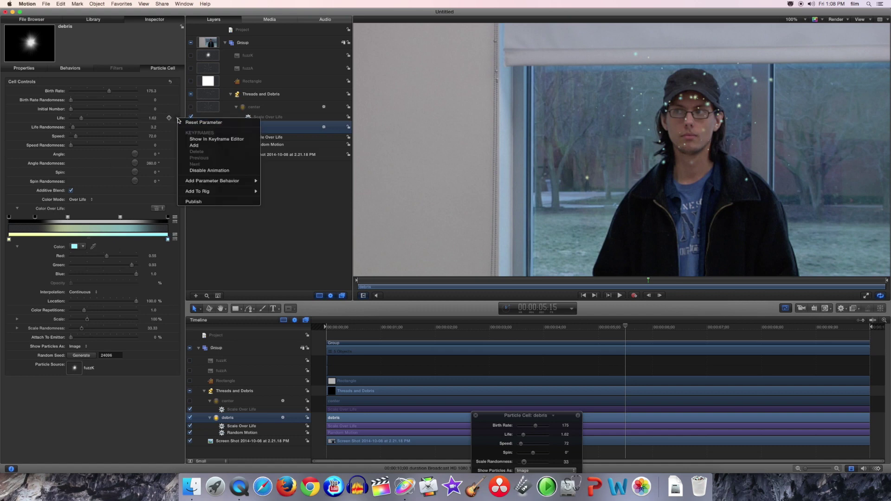
left_click(201, 202)
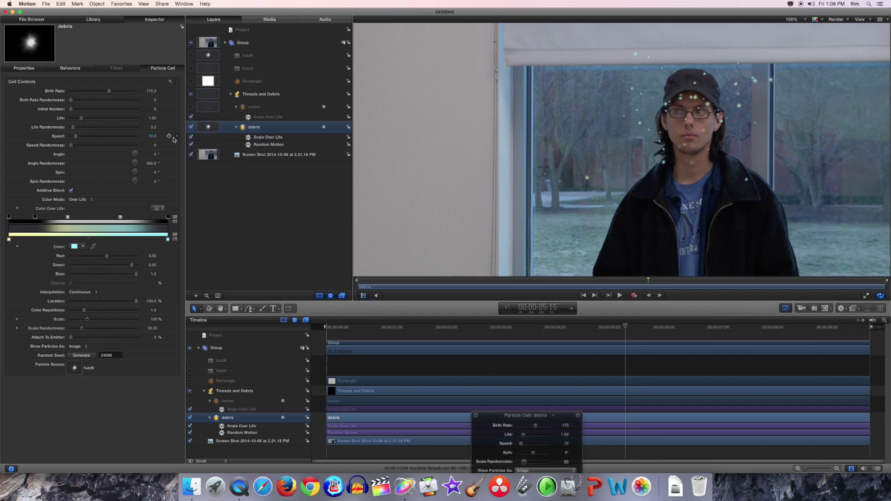
left_click(177, 138)
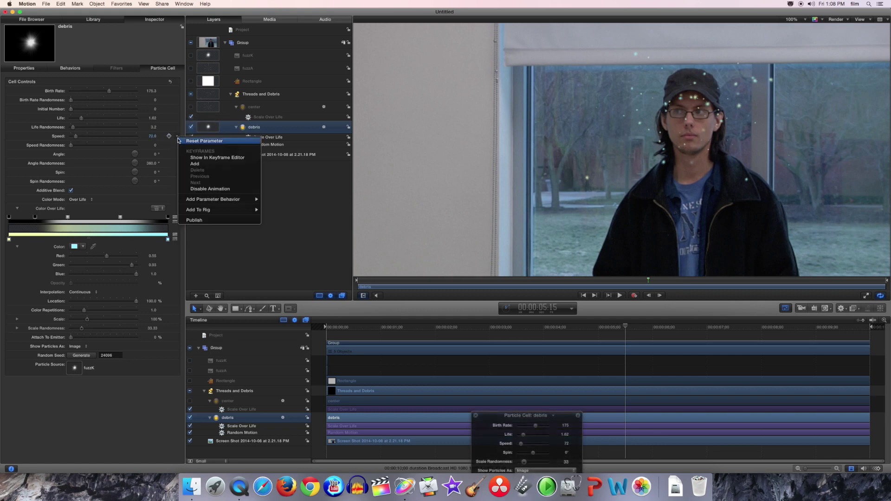
left_click(199, 221)
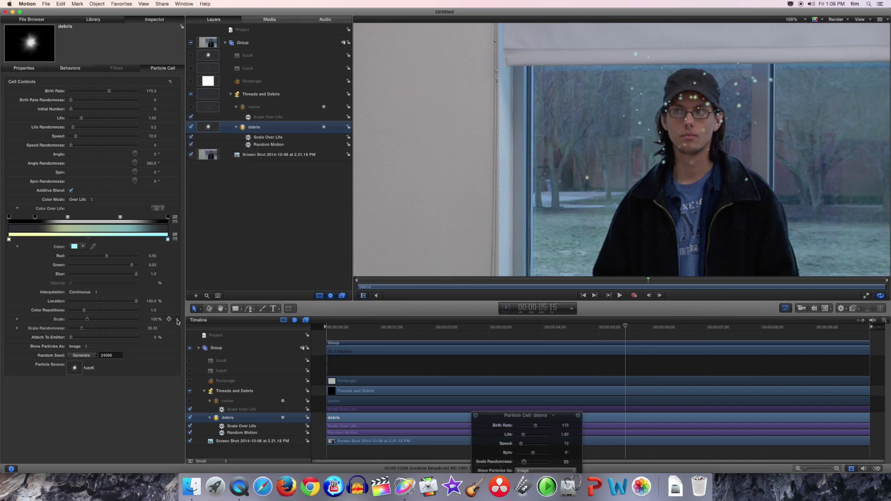
left_click(177, 320)
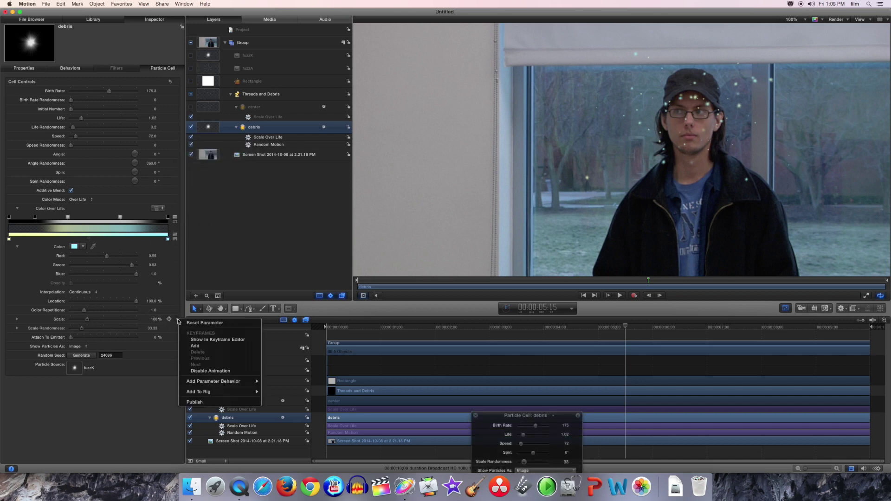
left_click(199, 402)
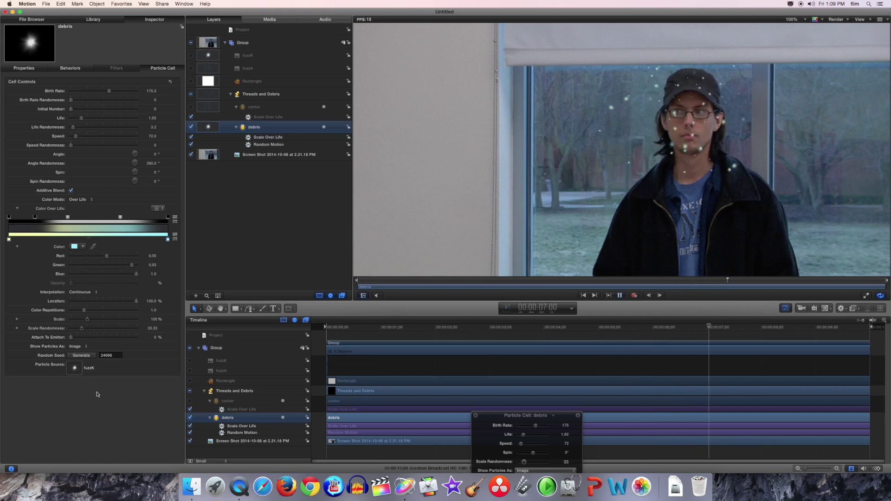
key("space")
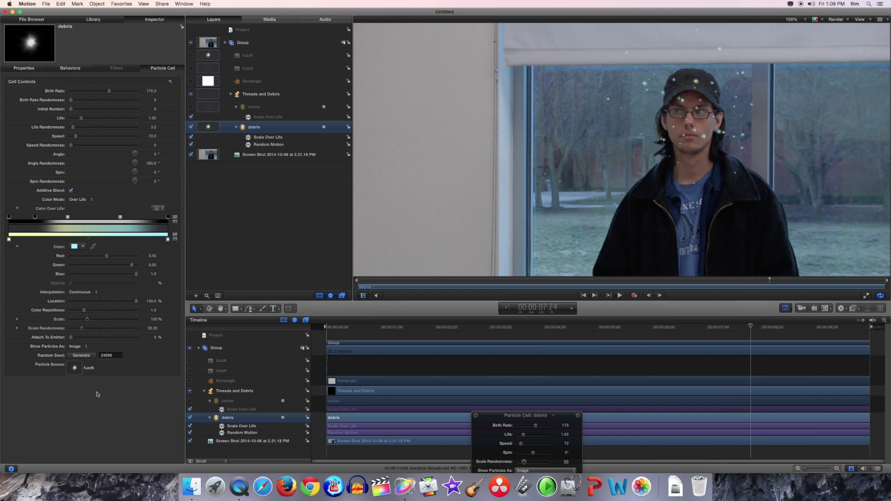
- Select the Group, choose the Bezier tool and set the viewer zoom to 50%
left_click(246, 44)
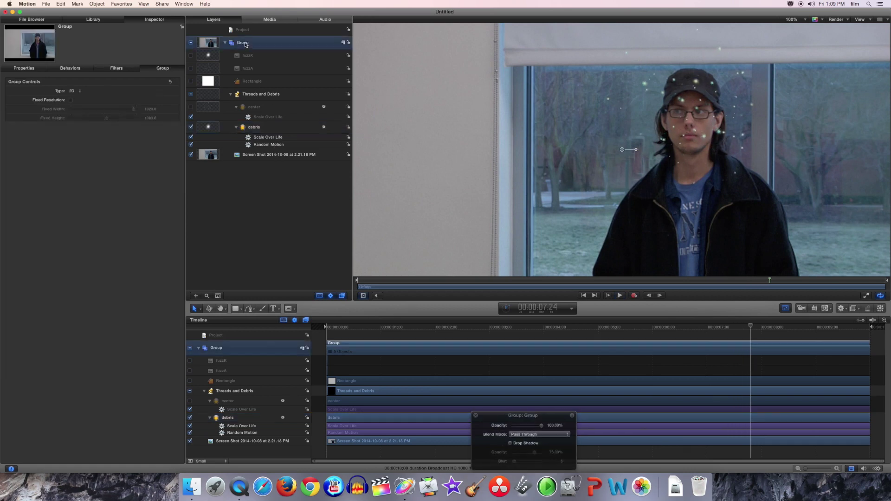
left_click(250, 308)
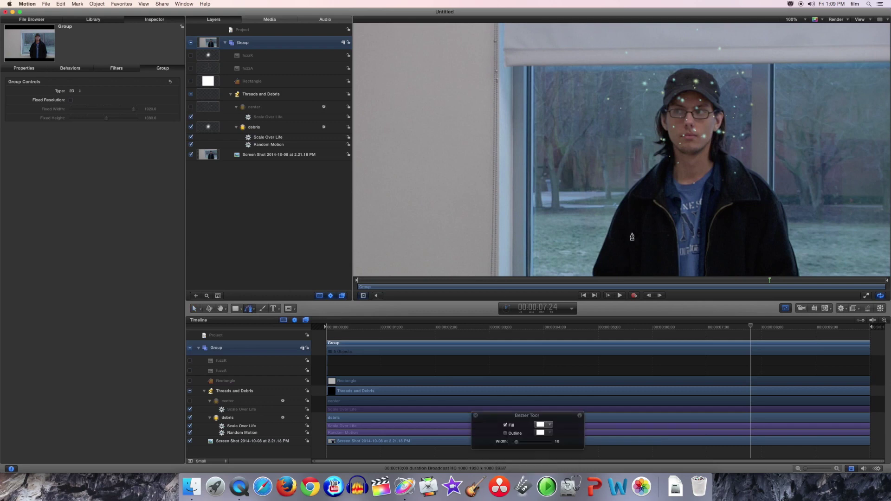
left_click(794, 20)
left_click(795, 48)
- Trace a closed Bezier outline around the man's head, shoulders and body
left_click(656, 103)
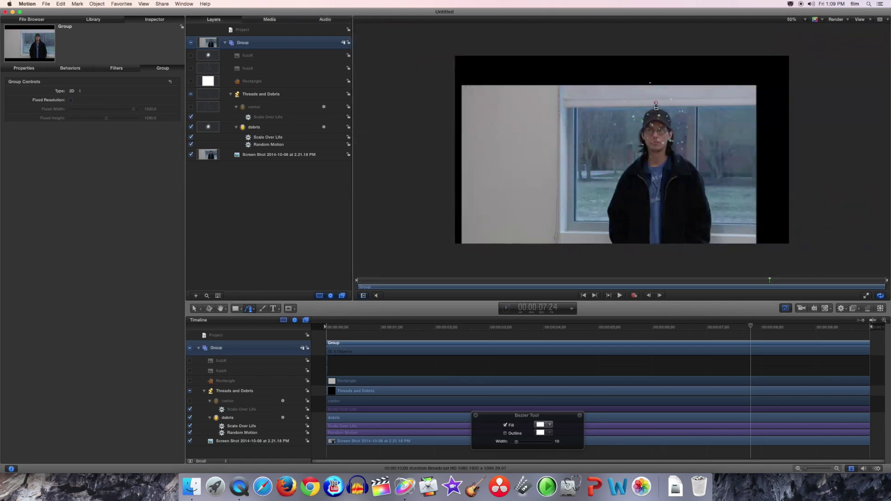
left_click(640, 119)
left_click_drag(635, 151, 640, 158)
left_click(621, 165)
left_click(607, 191)
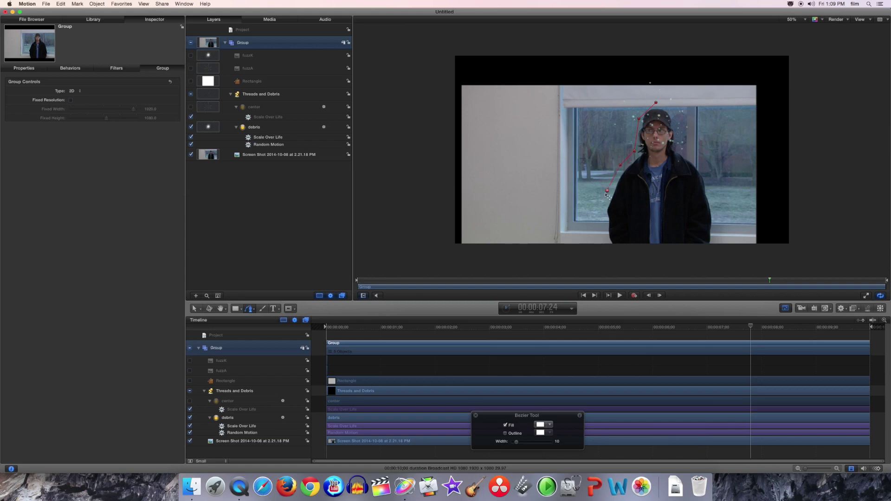
left_click(602, 253)
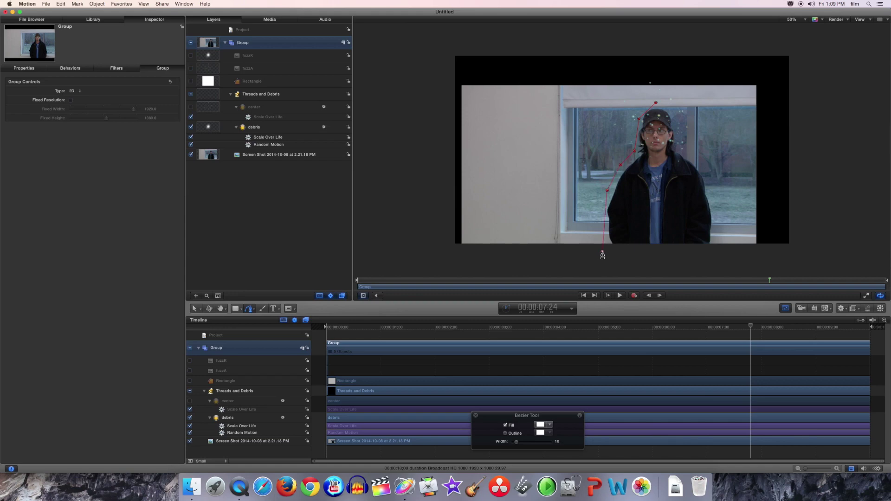
left_click(719, 252)
left_click(711, 195)
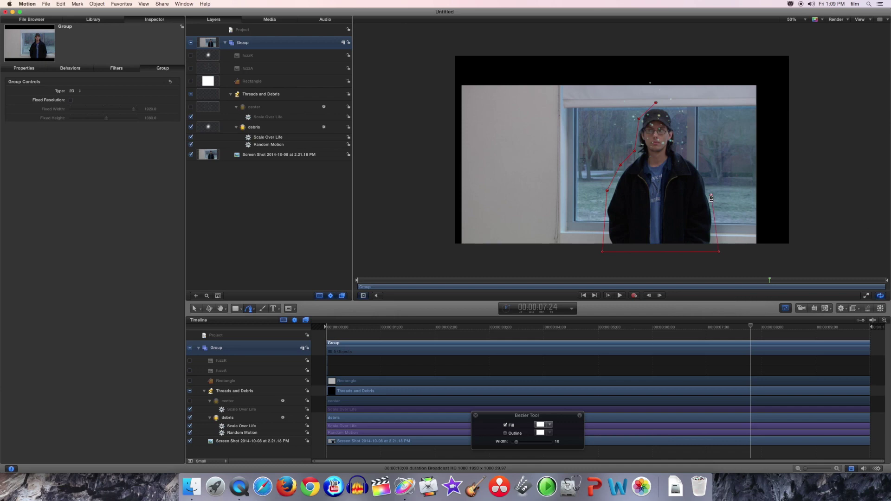
left_click(686, 154)
left_click(672, 147)
left_click(674, 121)
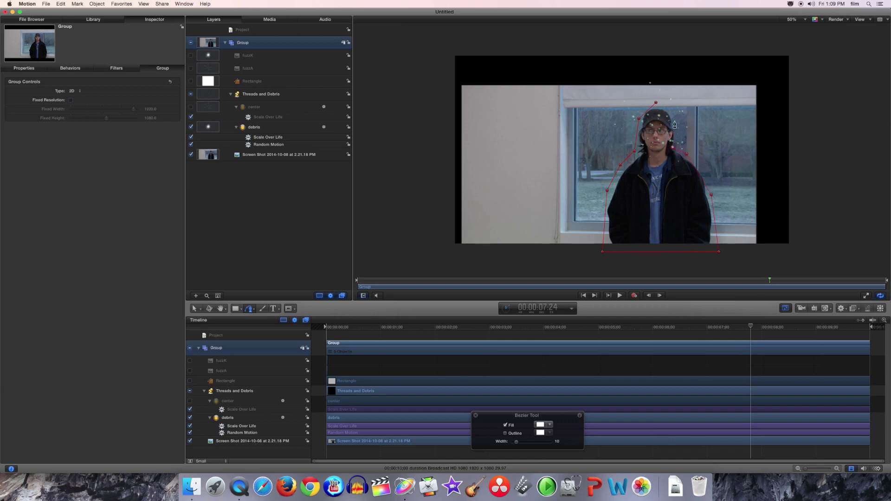
left_click(656, 104)
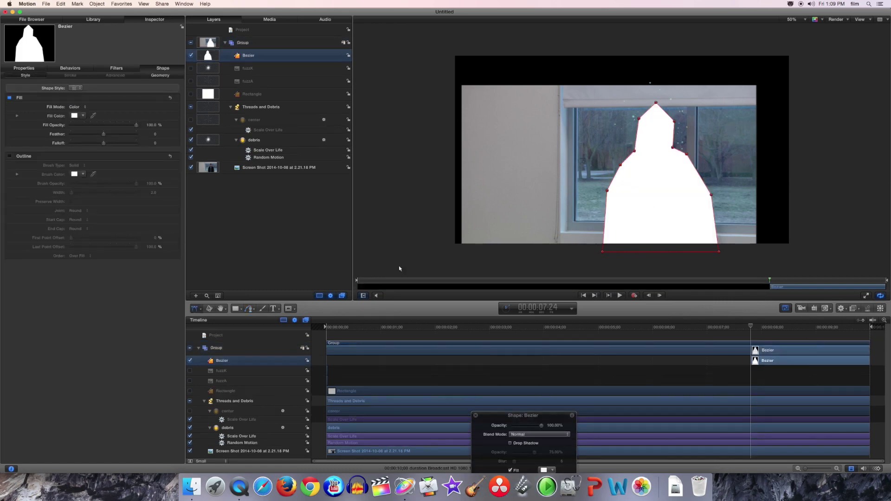
- Raise the shape's Roundness to 16 and drag the neck point to smooth the silhouette
left_click_drag(530, 418, 287, 199)
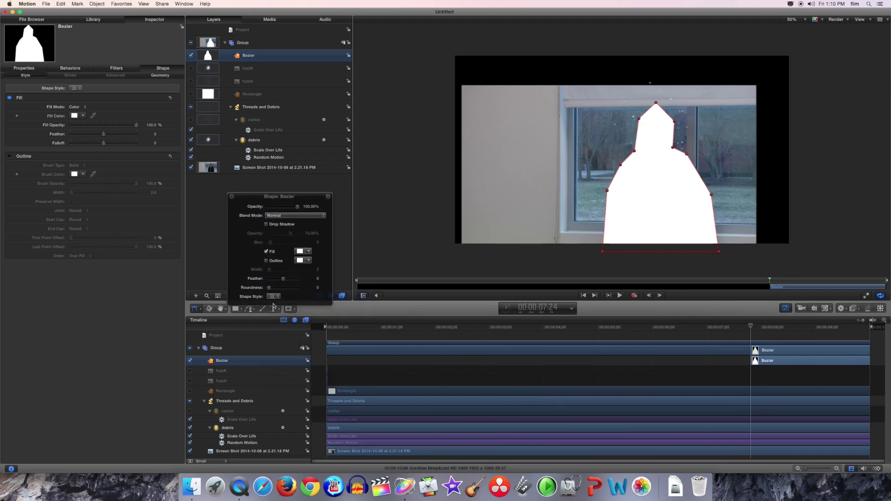
left_click_drag(270, 290, 291, 292)
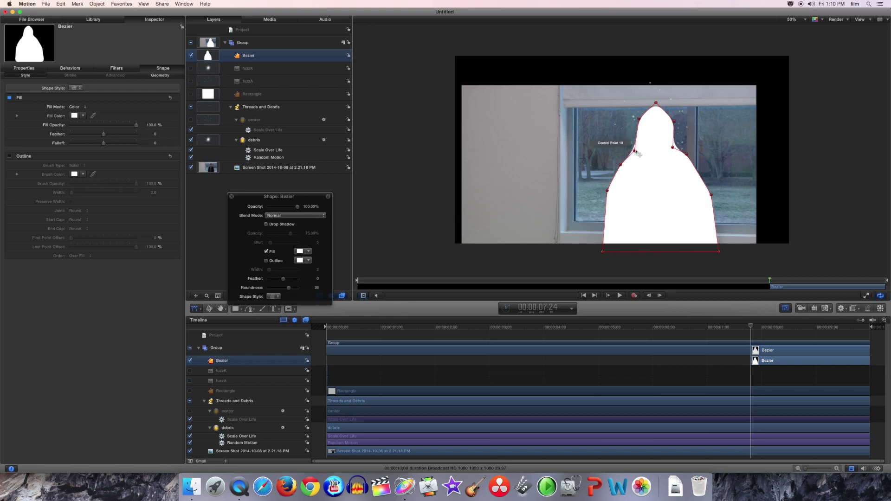
left_click_drag(635, 151, 671, 155)
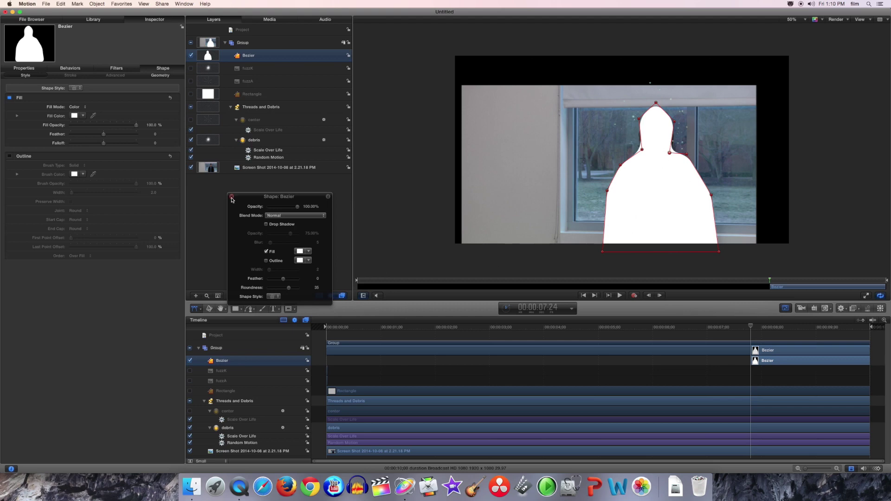
left_click(231, 197)
left_click(254, 140)
left_click(244, 43)
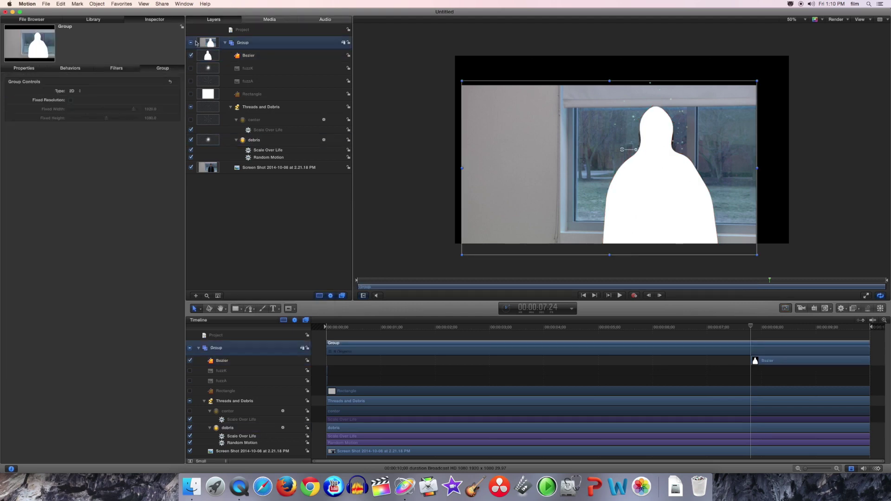
- Add an Image Mask to the Group and set the Bezier layer as its Mask Source
left_click(97, 3)
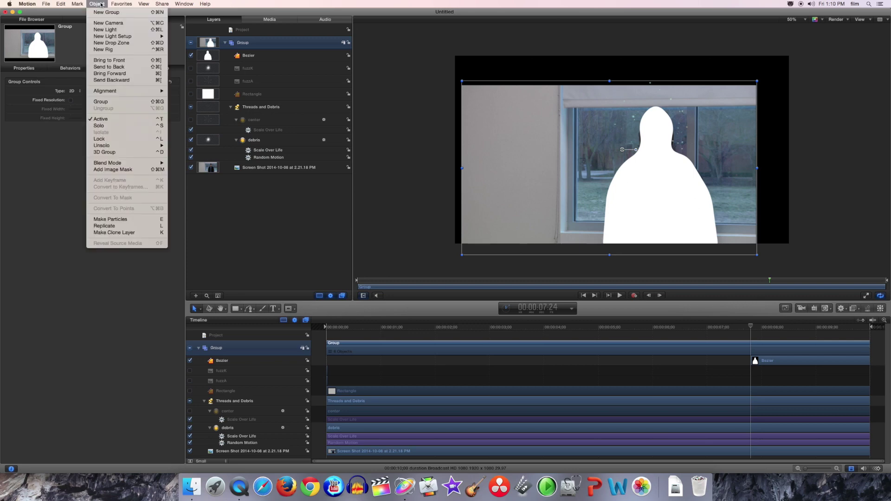
left_click(123, 171)
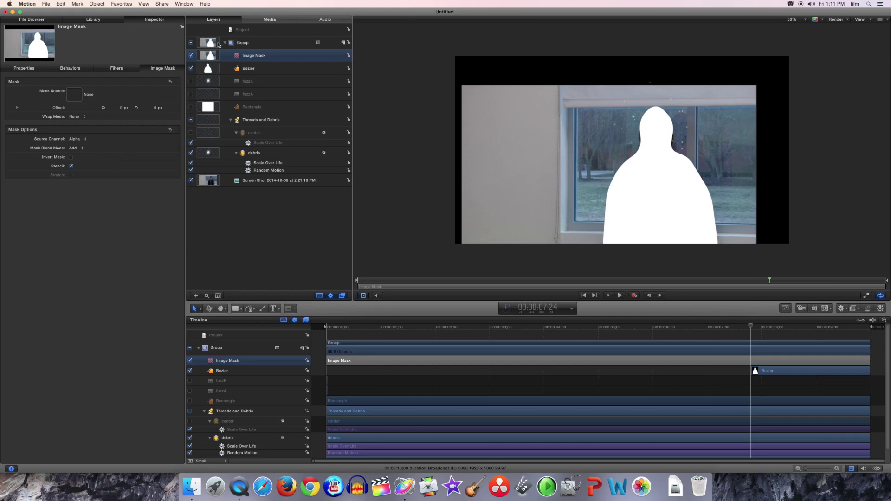
left_click_drag(211, 70, 74, 95)
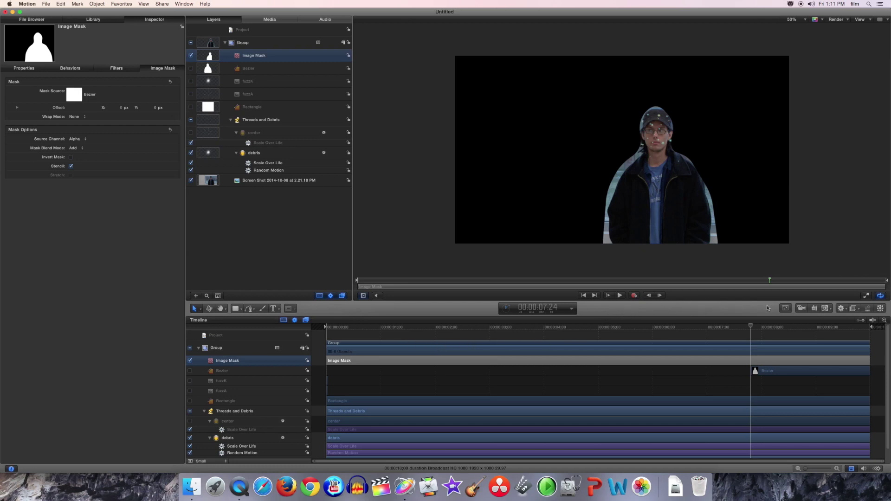
- Turn on Invert Mask and Stencil for the image mask and preview the silhouette result
left_click(786, 308)
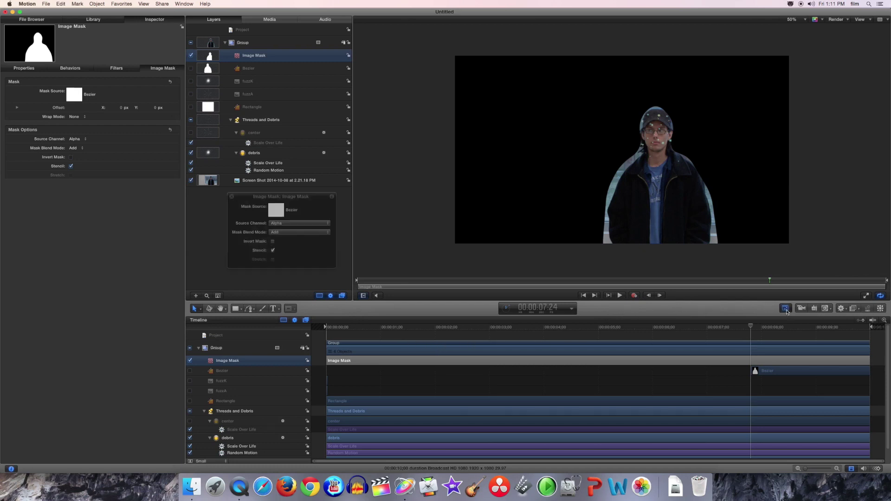
left_click(273, 242)
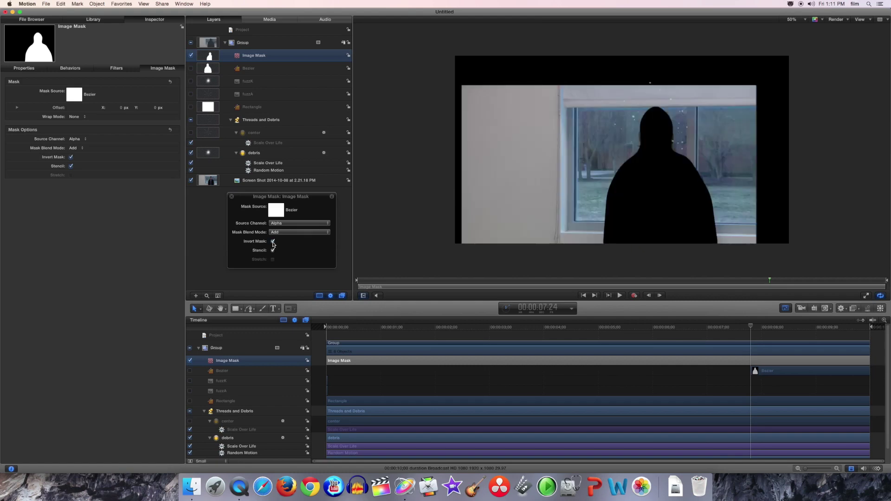
key("space")
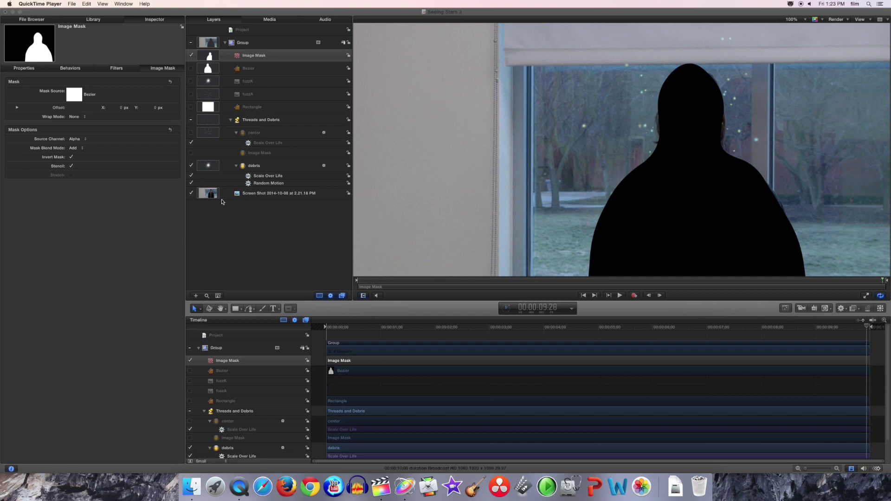
- Hide the Screen Shot layer and preview the pale blue sparkles against black
left_click(191, 193)
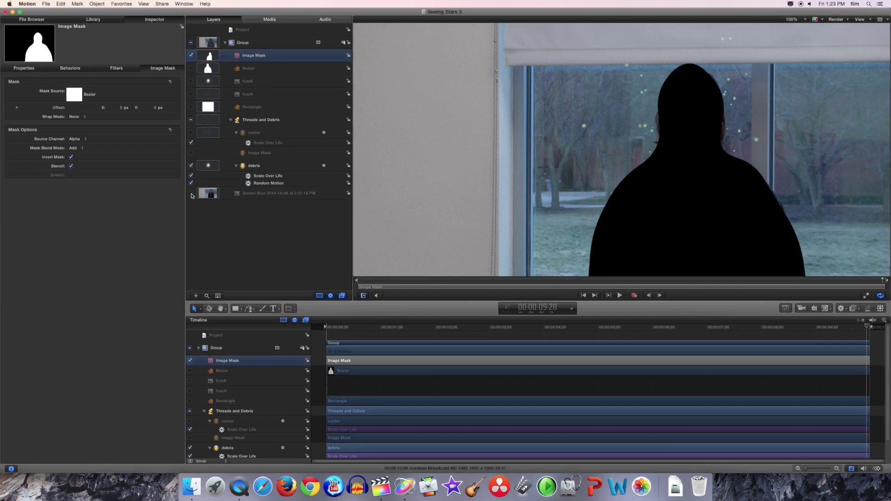
key("space")
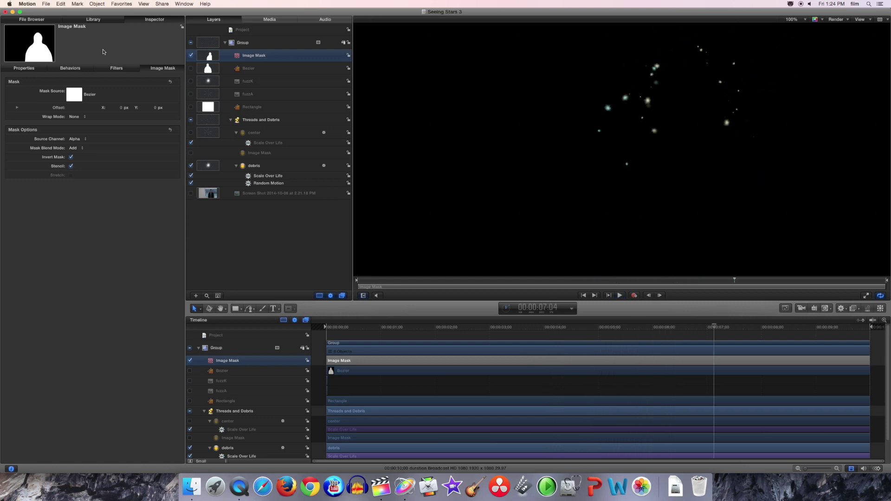
- Publish the project as template 'Seeing Stars 4' in the custom generators category
left_click(46, 4)
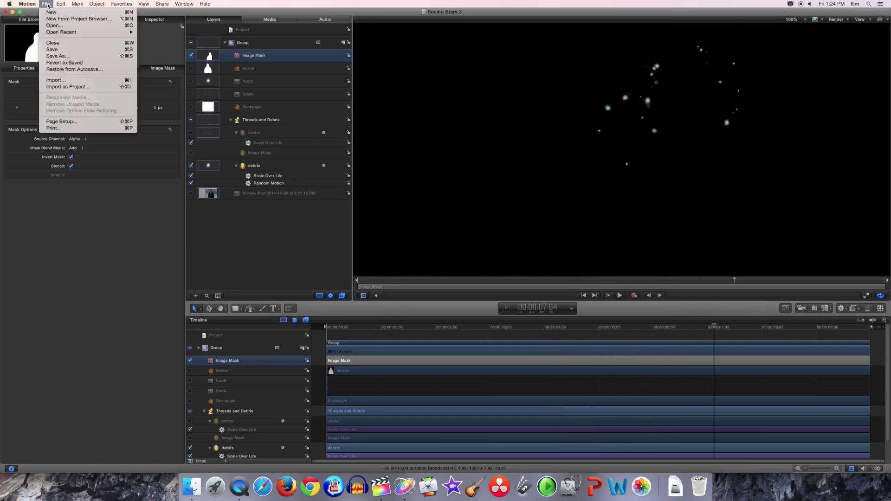
left_click(57, 56)
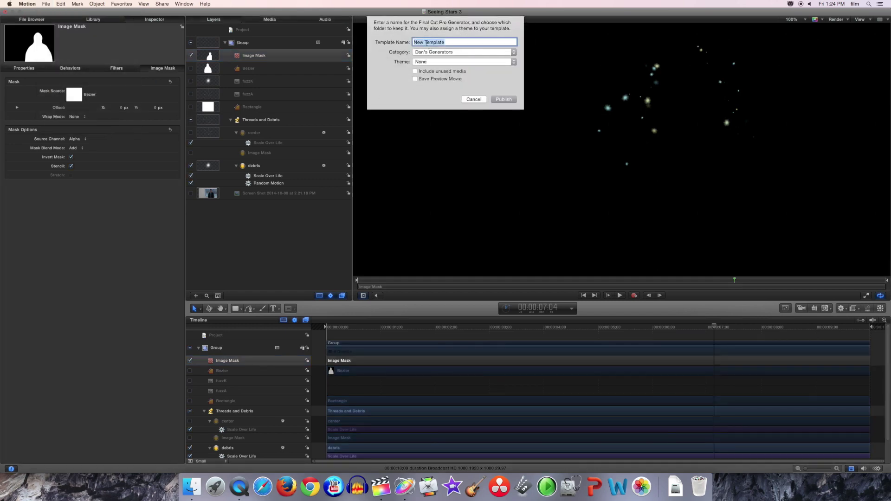
type("Seeing Stars 4")
left_click(505, 100)
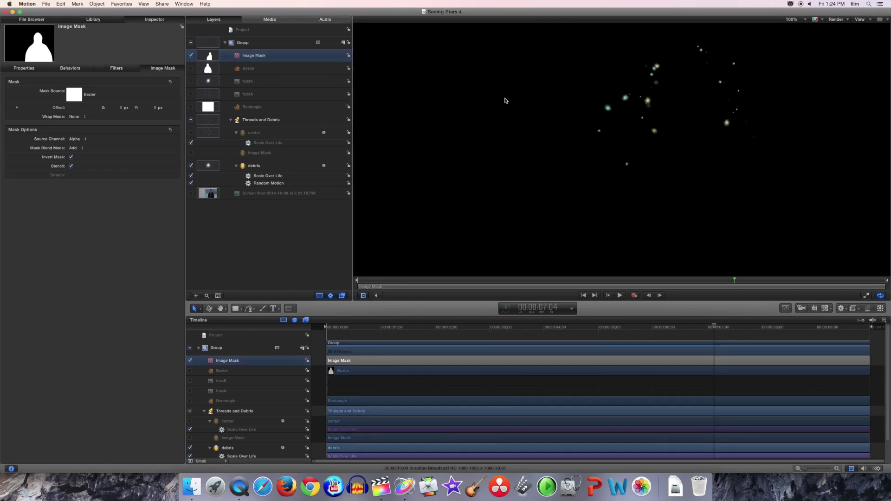
- In Final Cut Pro, show the custom generators and delete the two old orange generator clips
left_click(380, 487)
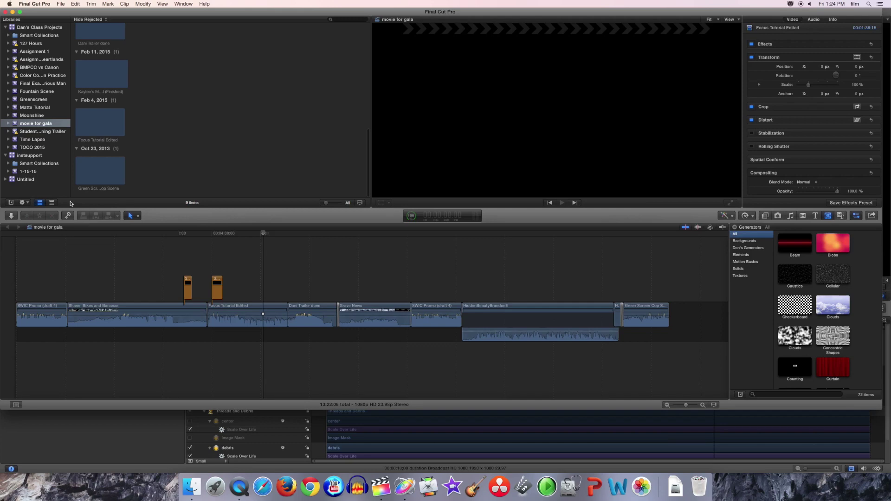
left_click(753, 248)
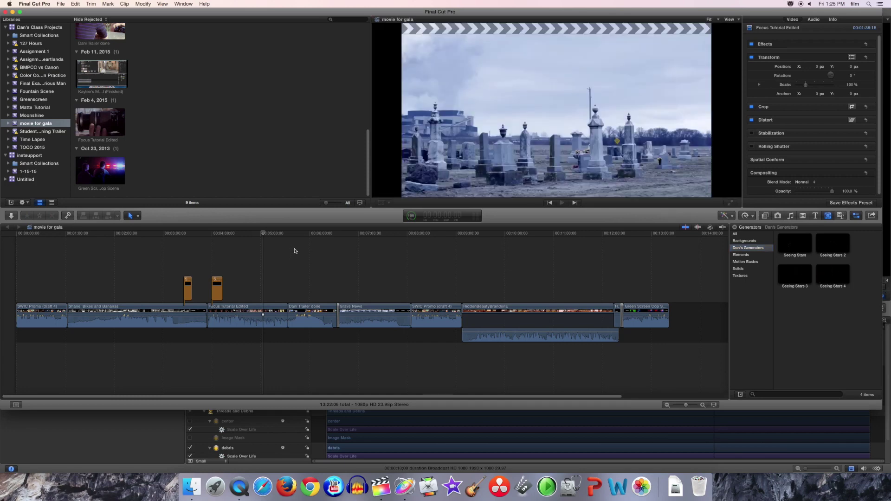
left_click_drag(145, 251, 263, 288)
key("Delete")
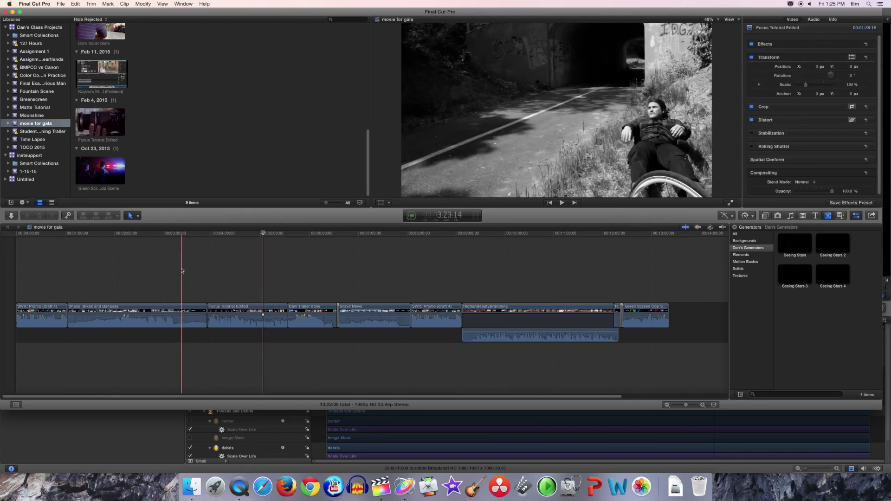
key("space")
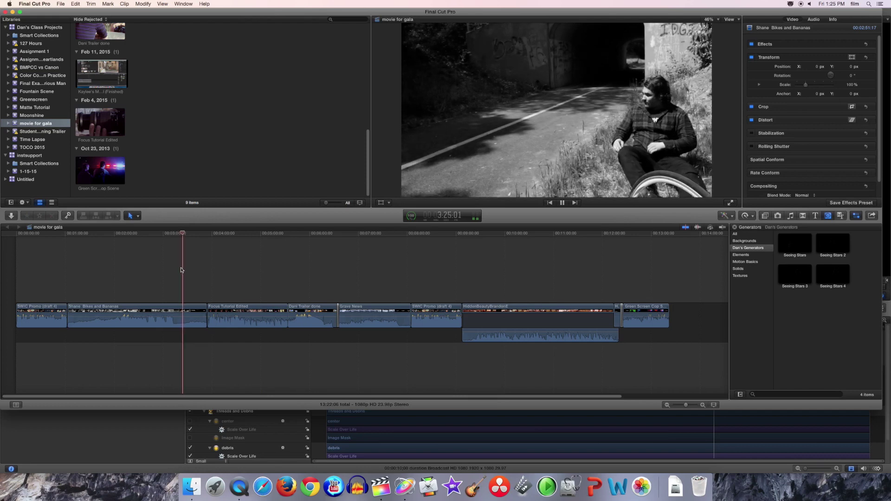
key("space")
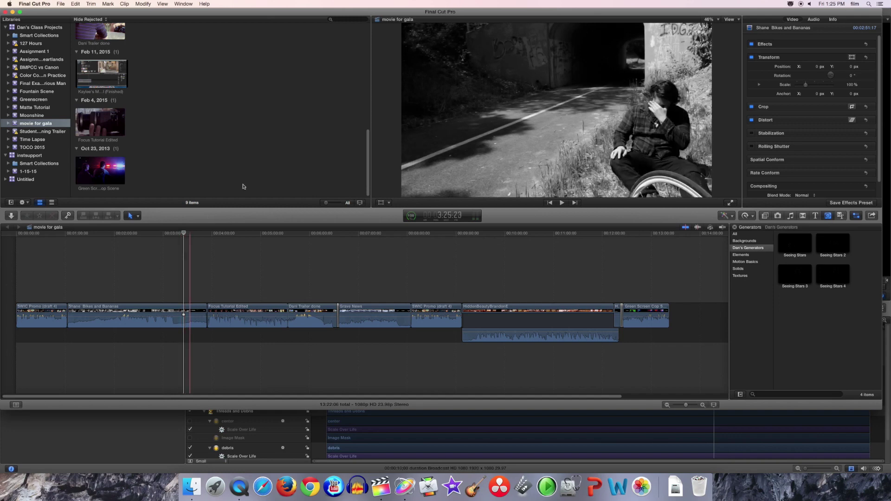
- Connect Seeing Stars 4 above the wheelchair shot and reposition the stars with the Transform controls
left_click(839, 276)
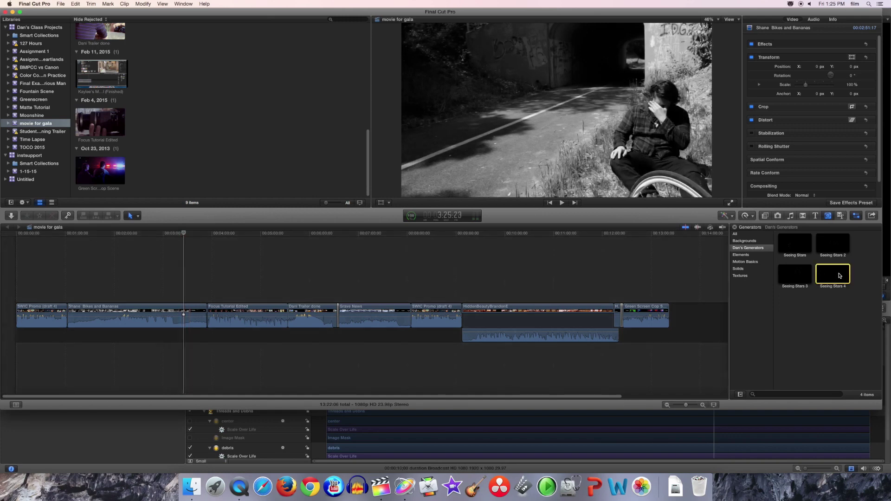
left_click_drag(840, 276, 186, 288)
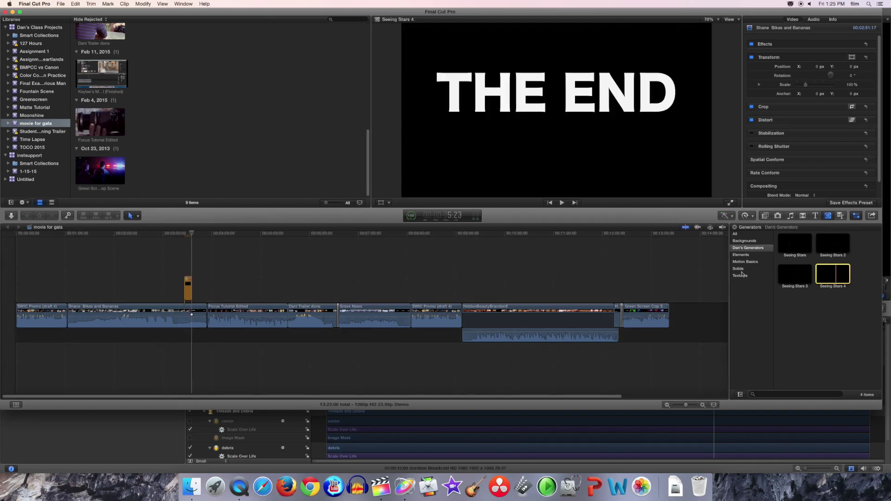
left_click(183, 256)
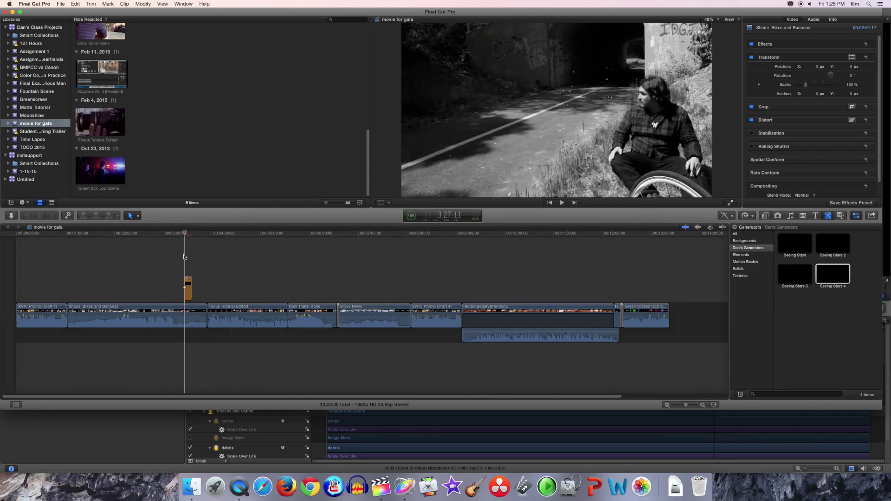
left_click(188, 288)
left_click(382, 204)
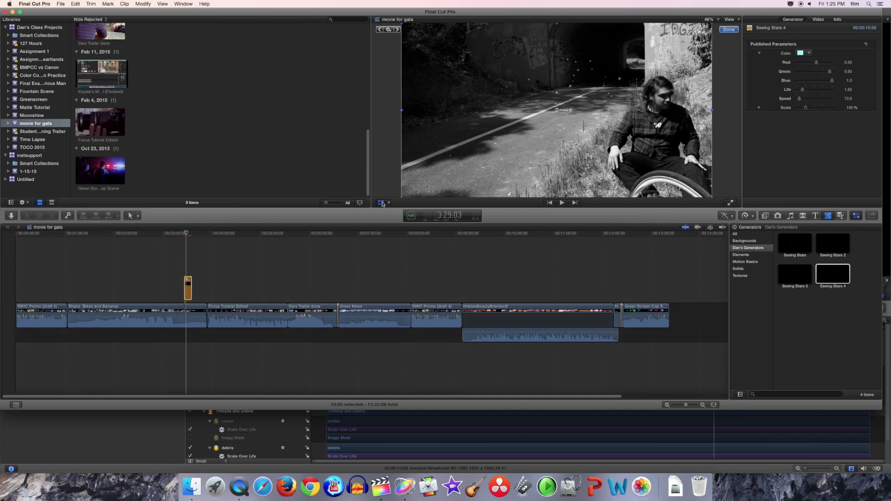
left_click_drag(557, 111, 628, 106)
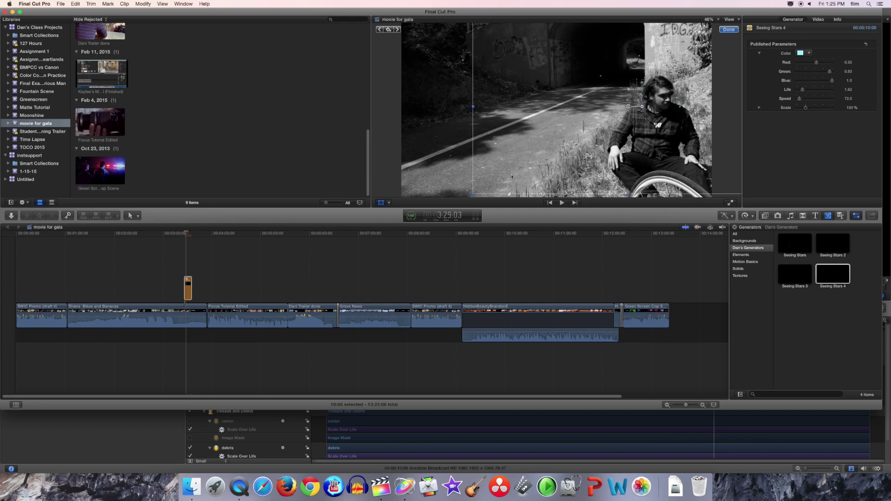
left_click_drag(473, 195, 432, 211)
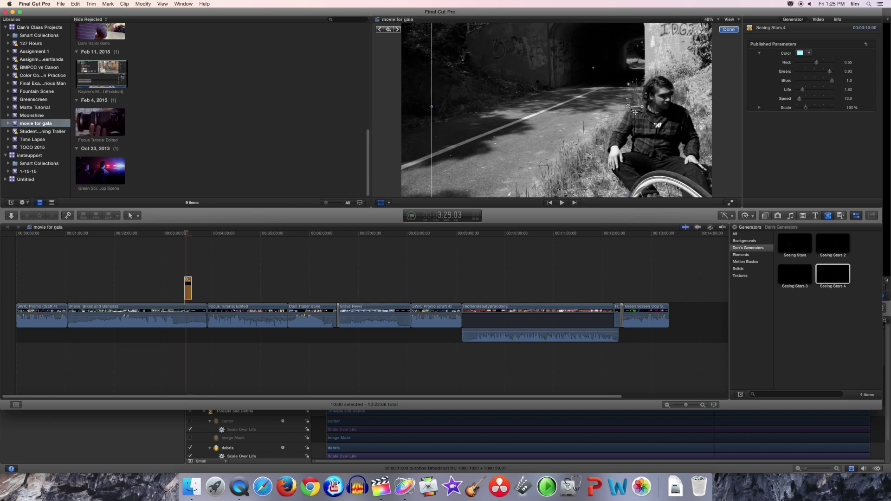
left_click_drag(634, 111, 620, 114)
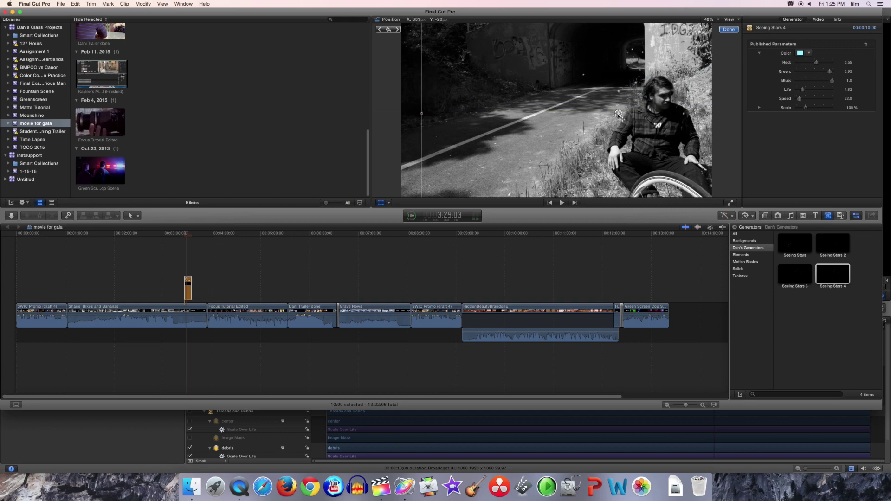
left_click(184, 252)
key("space")
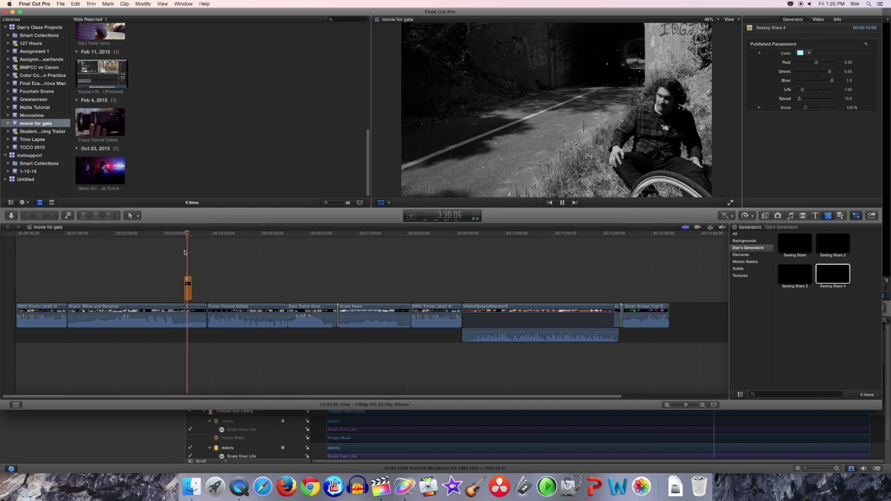
- Paste a copy over Focus Tutorial Edited, enlarge it to about 152%, and shift it toward the head
left_click(212, 263)
key("alt+v")
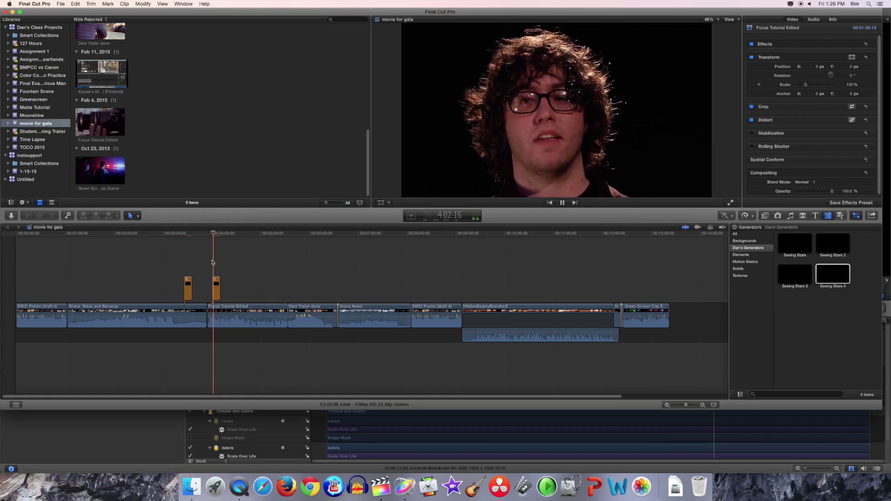
key("space")
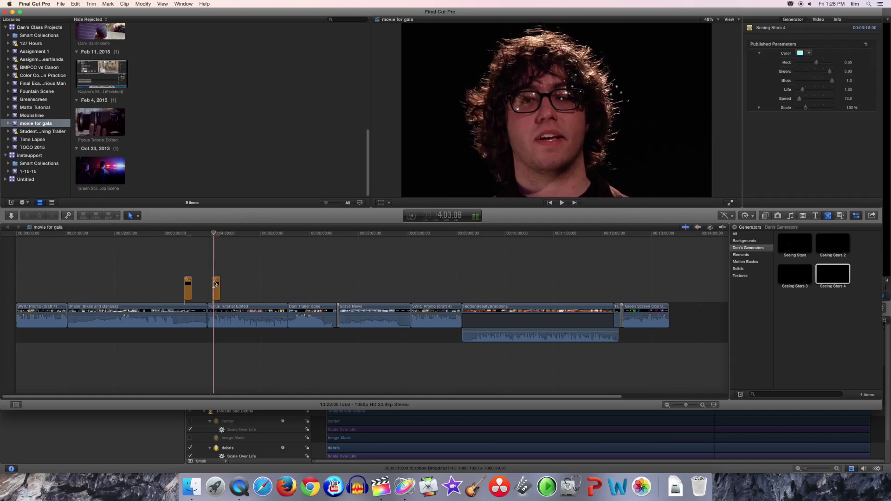
left_click(216, 283)
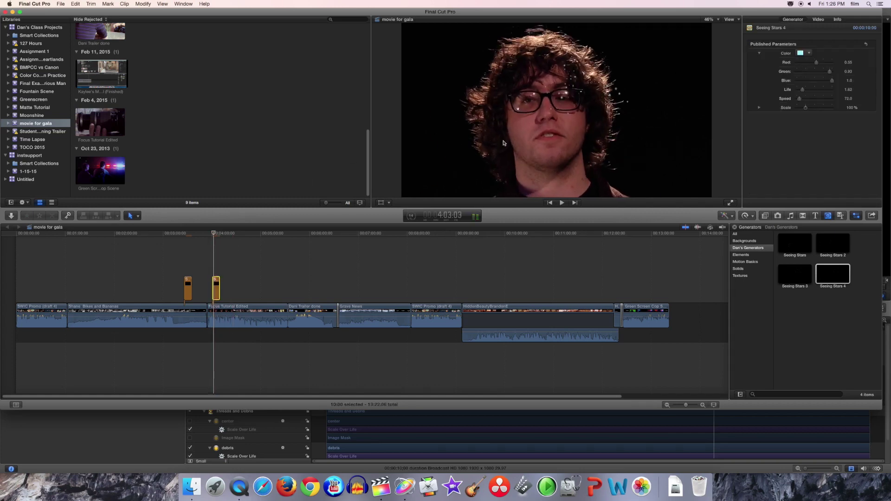
left_click(381, 203)
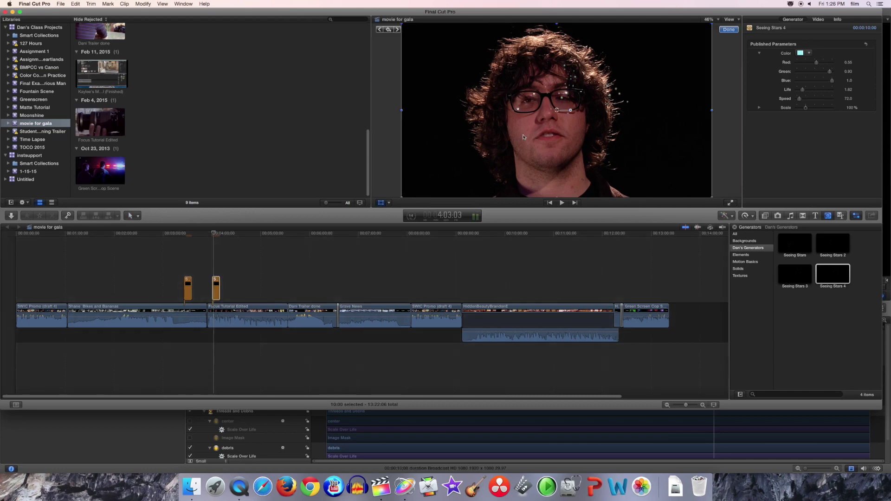
left_click_drag(403, 197, 314, 274)
left_click_drag(557, 110, 451, 119)
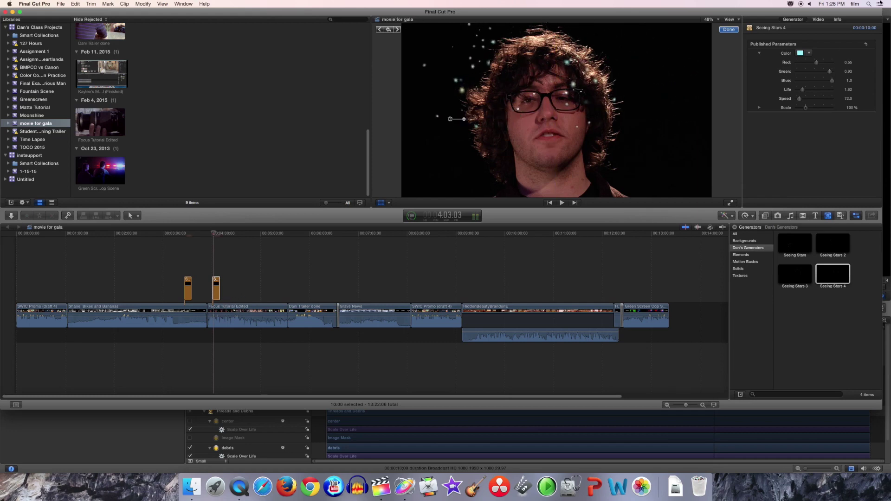
- Raise the stars clip's Transform Scale to about 309% in the Video inspector
left_click(819, 20)
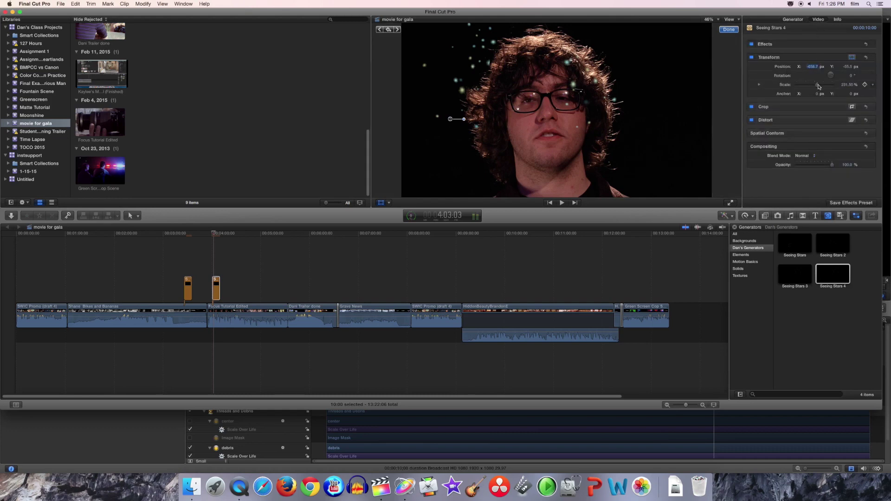
left_click_drag(818, 87, 826, 89)
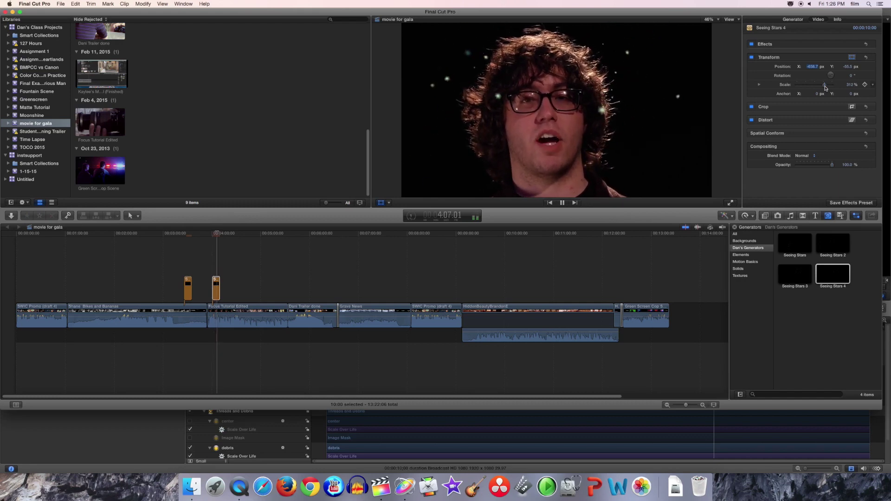
key("space")
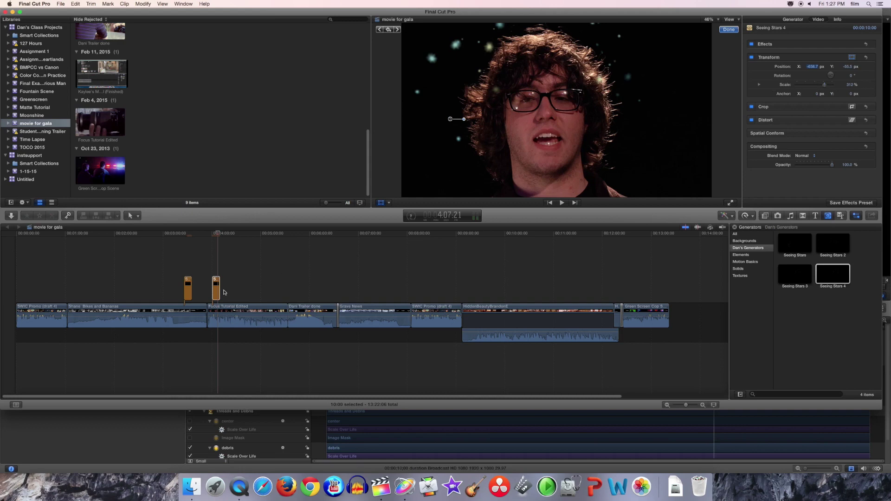
- Lengthen the second stars clip to about 20 seconds, then bring up Seeing Stars 4's shortcut menu
left_click_drag(225, 290, 227, 288)
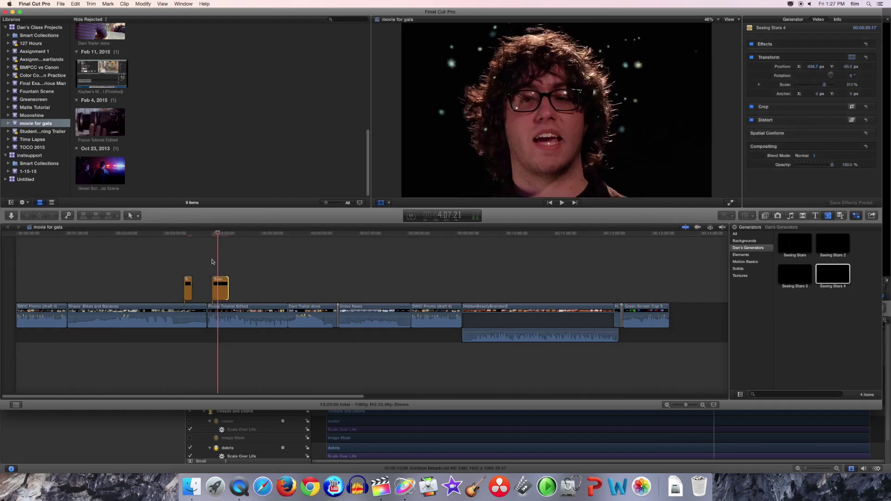
left_click(213, 259)
key("space")
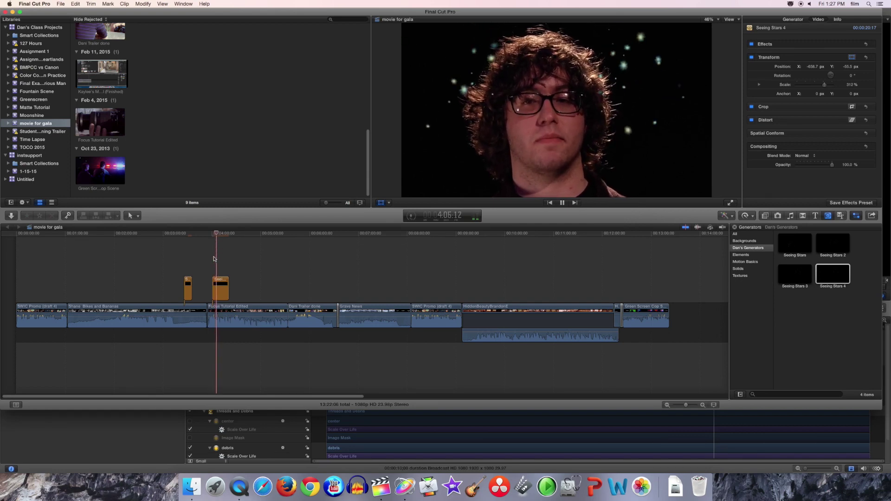
key("space")
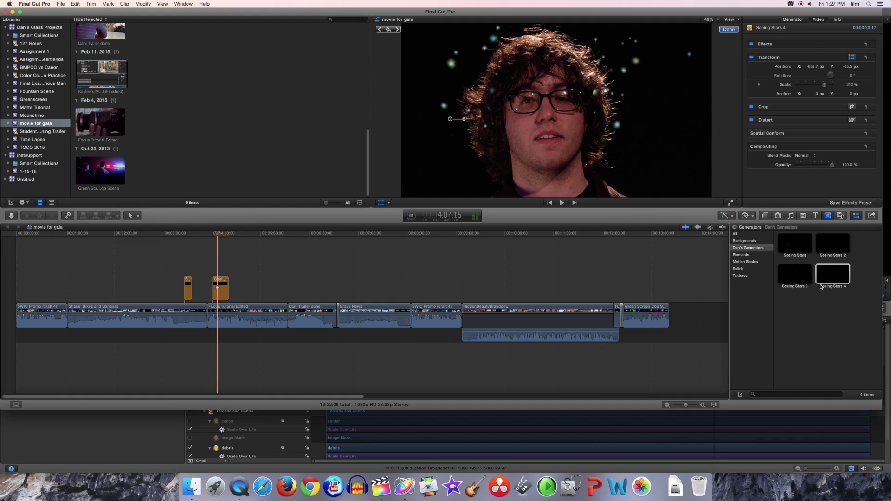
left_click(835, 275)
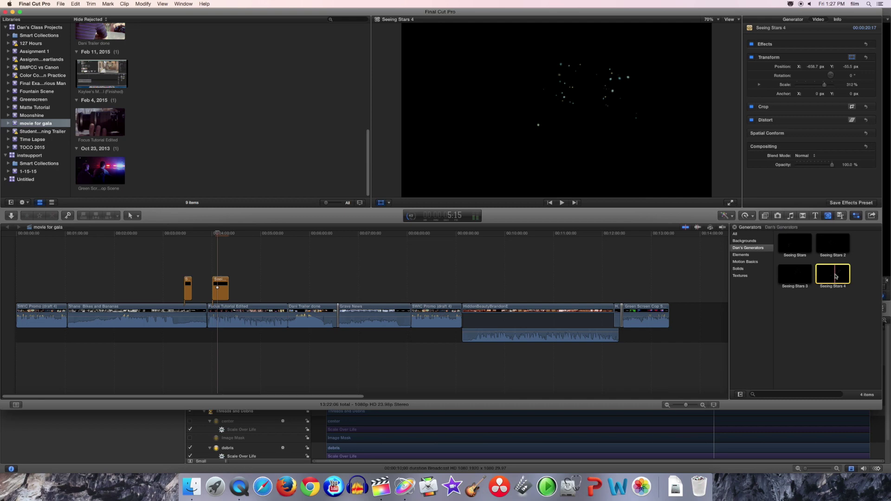
right_click(835, 276)
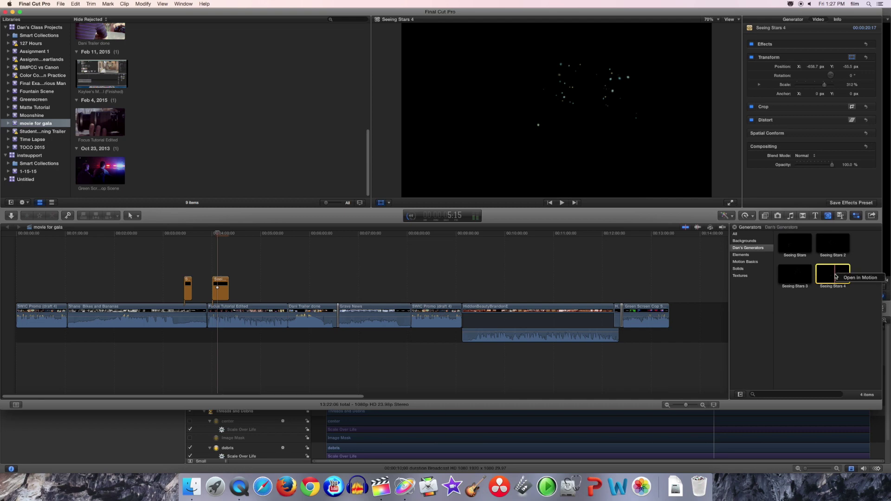
- Open Seeing Stars 4 in Motion, feather the Bezier mask to 91, hide it, and save
left_click(853, 279)
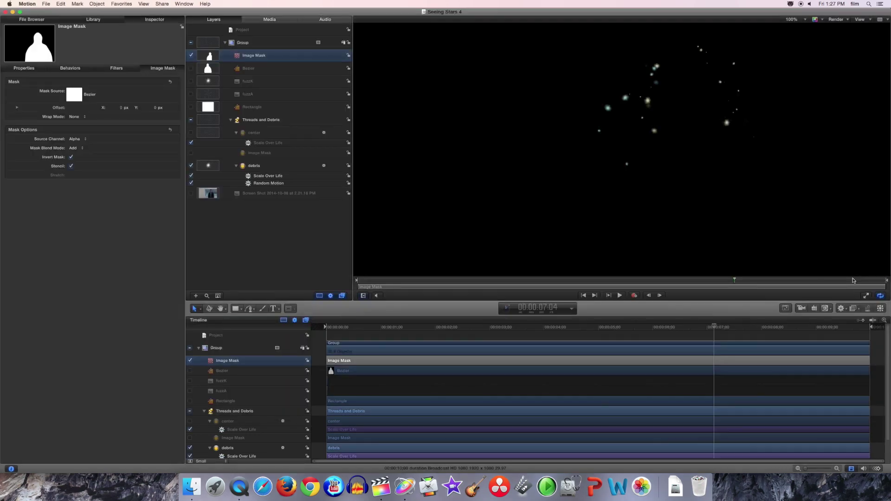
left_click(190, 71)
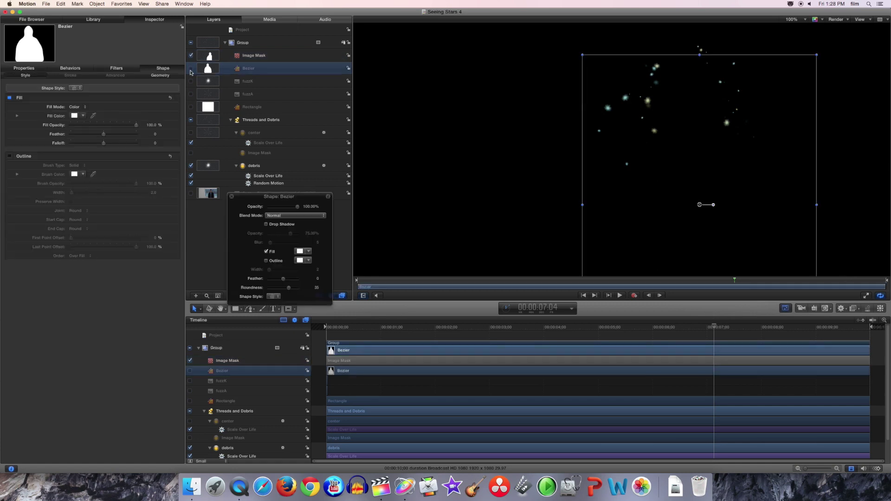
left_click(191, 69)
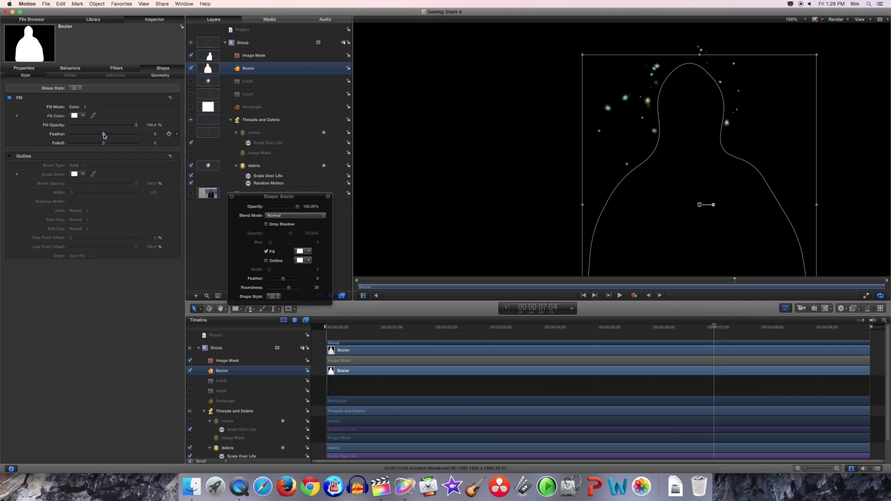
left_click_drag(104, 136, 134, 138)
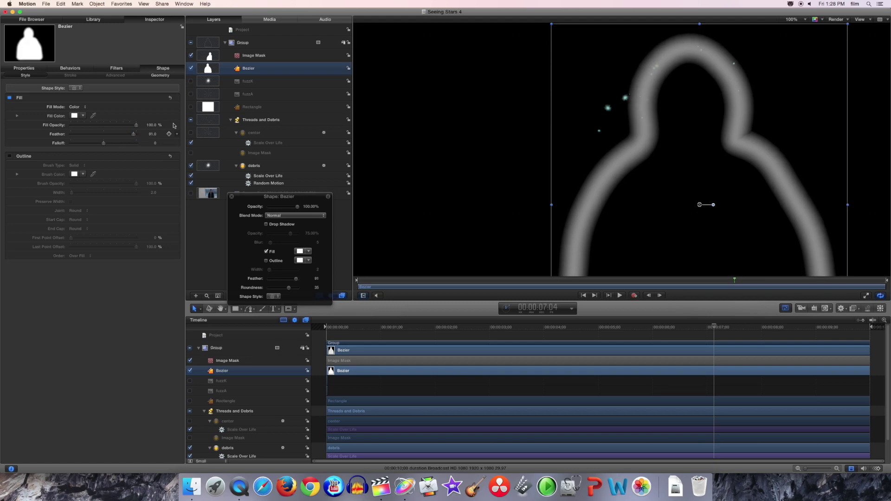
left_click(190, 69)
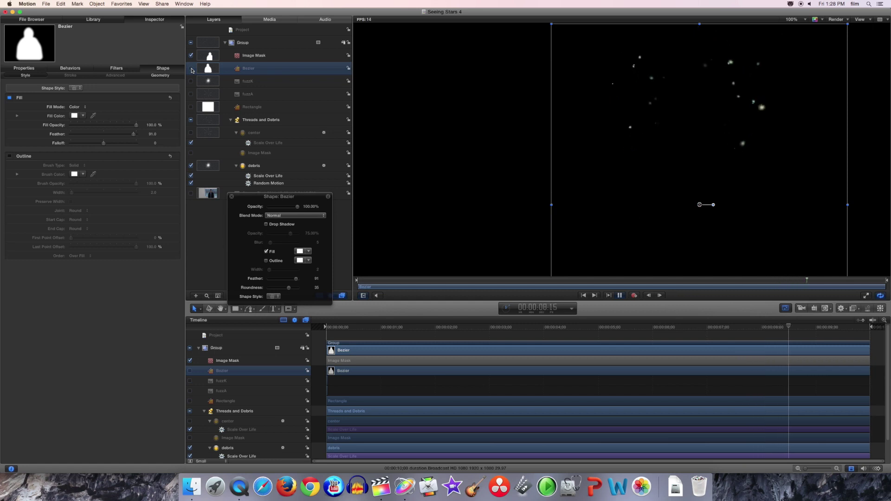
key("space")
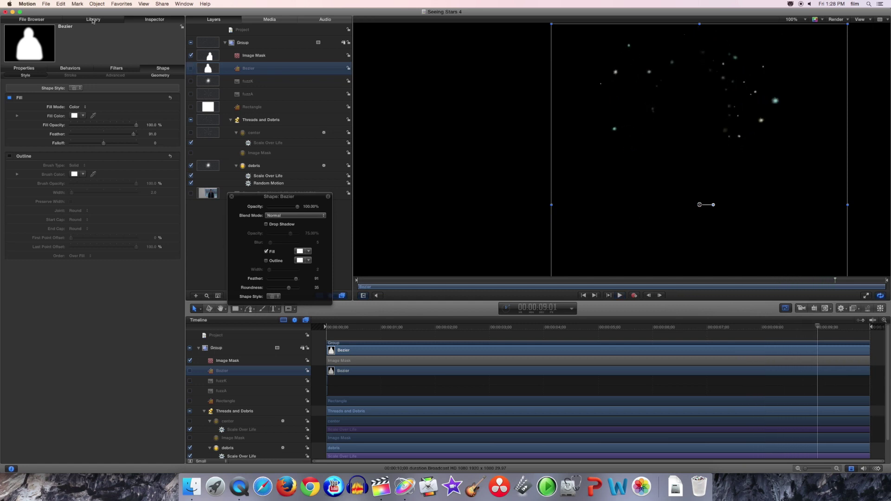
left_click(47, 7)
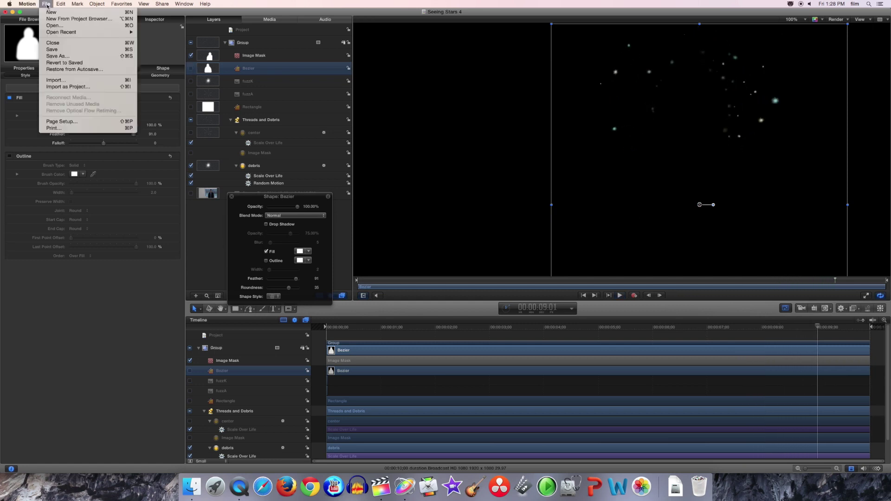
left_click(55, 51)
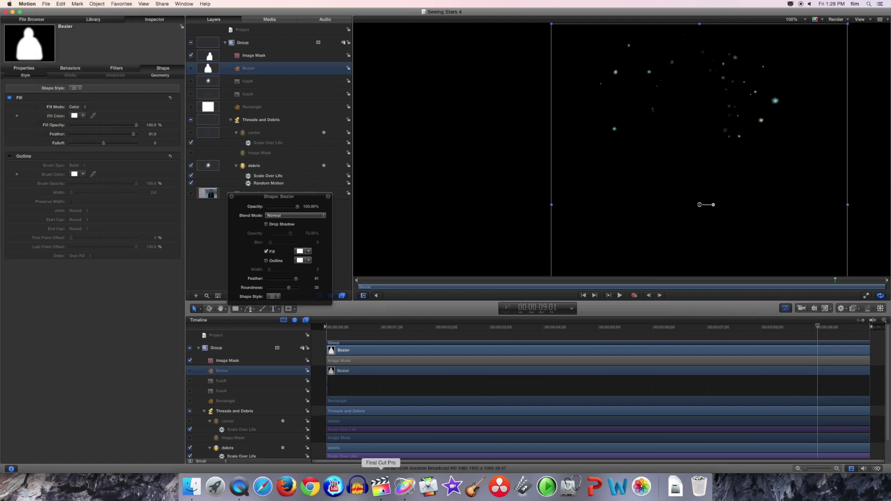
- Back in Final Cut Pro, delete the old stars clip over the interview
left_click(382, 488)
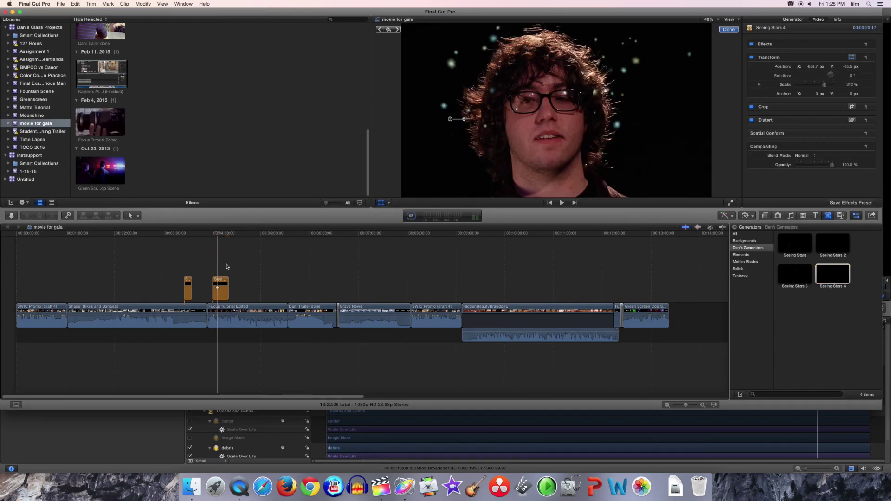
left_click(222, 294)
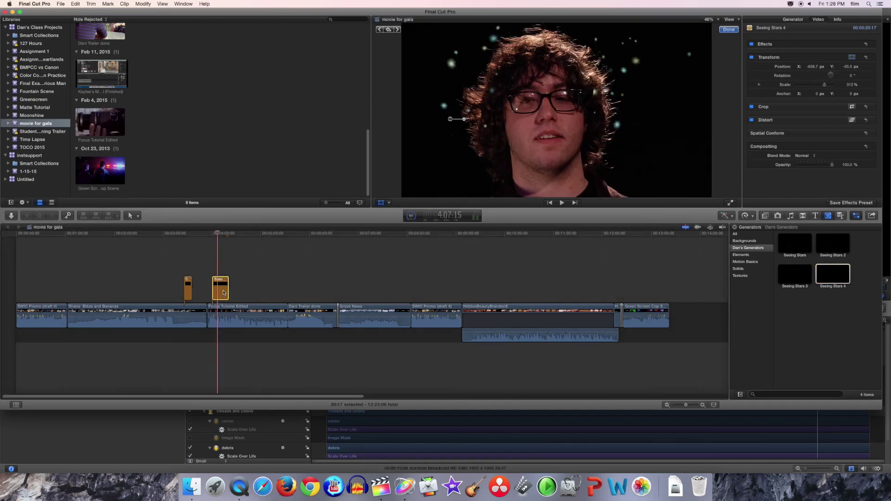
key("Delete")
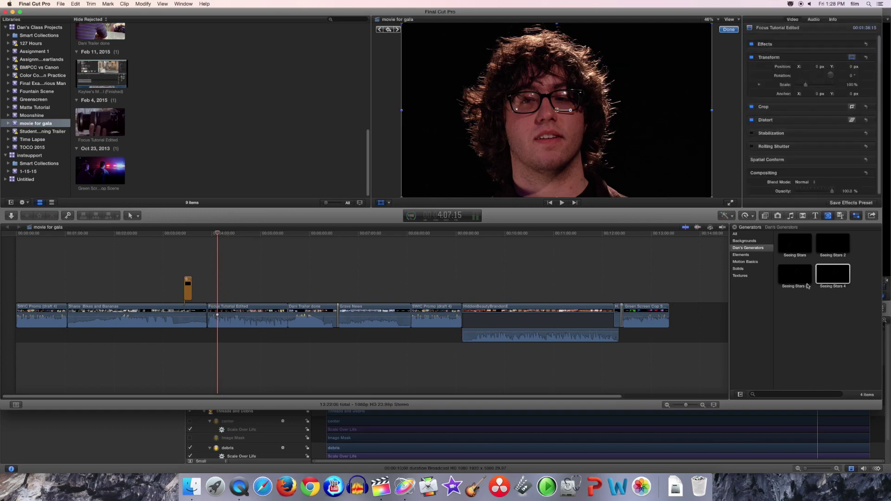
- Connect the updated Seeing Stars 4 at the playhead and move it left to X -699, Y -270.7
left_click(831, 277)
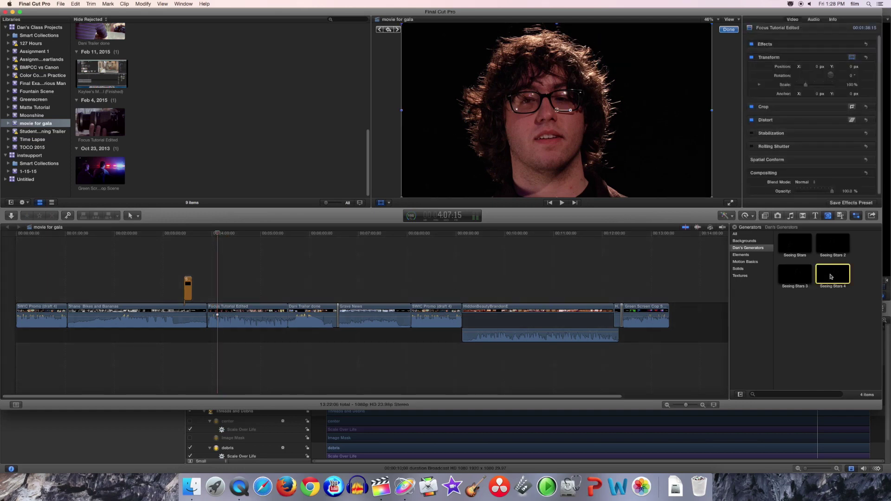
key("q")
key("space")
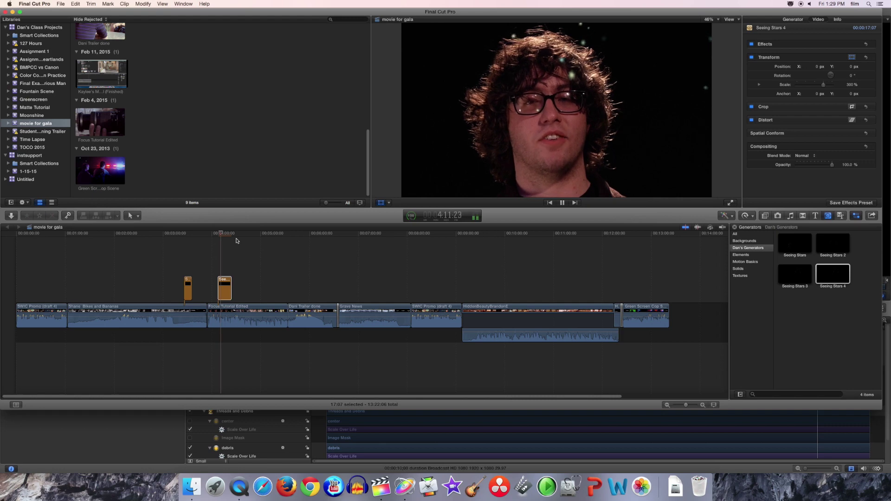
key("space")
left_click_drag(560, 114, 444, 154)
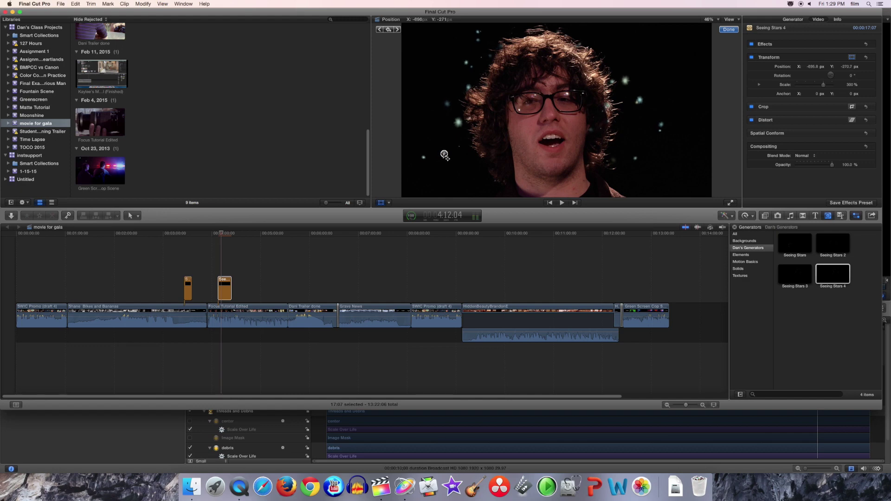
key("space")
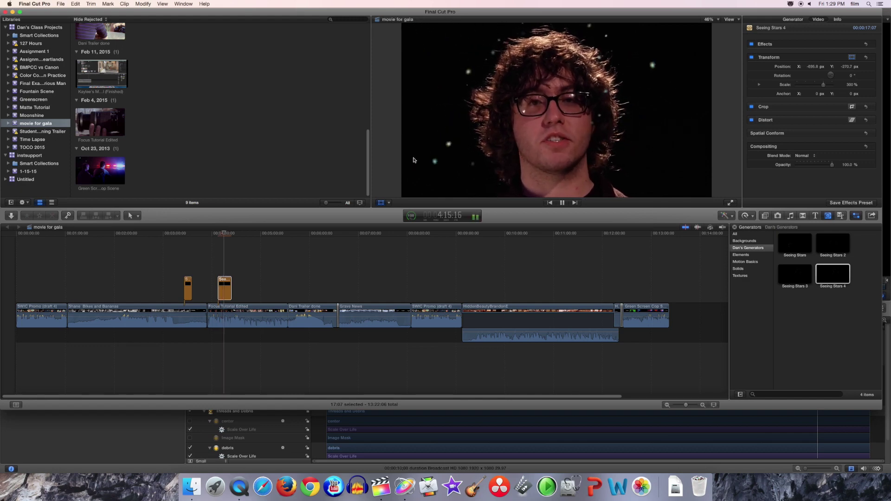
key("space")
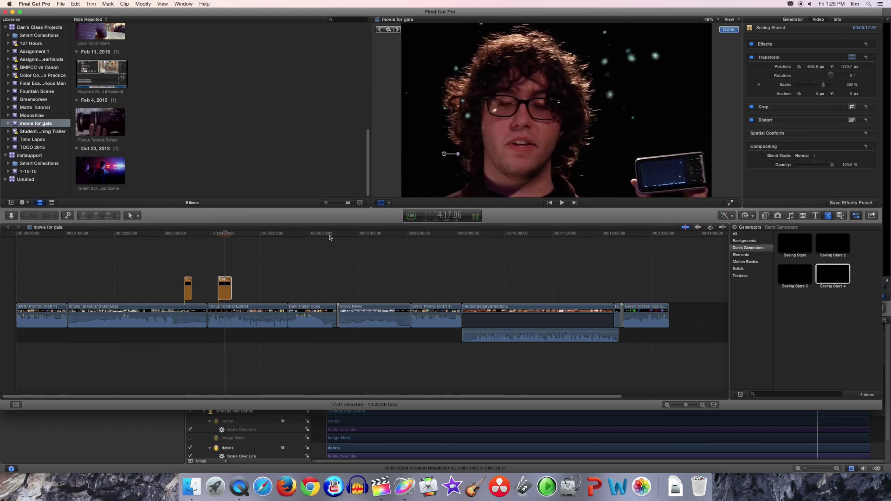
- Try pink, orange and blue for the stars' Color in the Generator Inspector
left_click(795, 20)
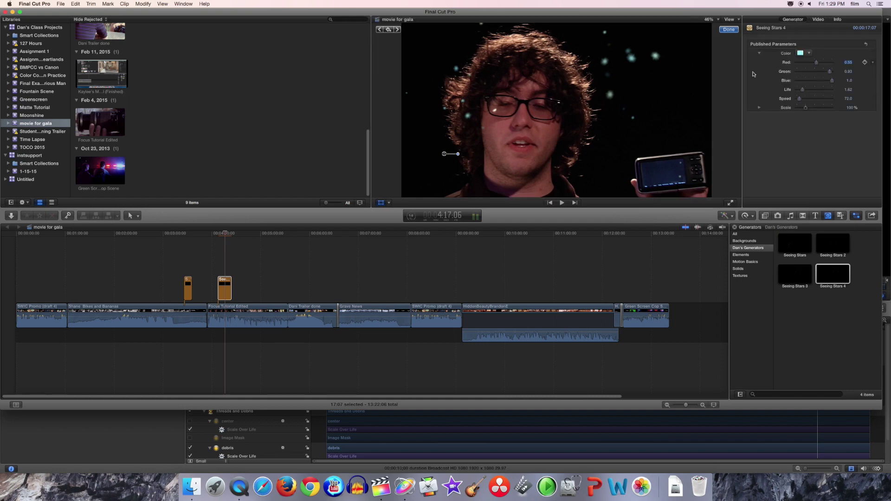
left_click(810, 54)
left_click(823, 60)
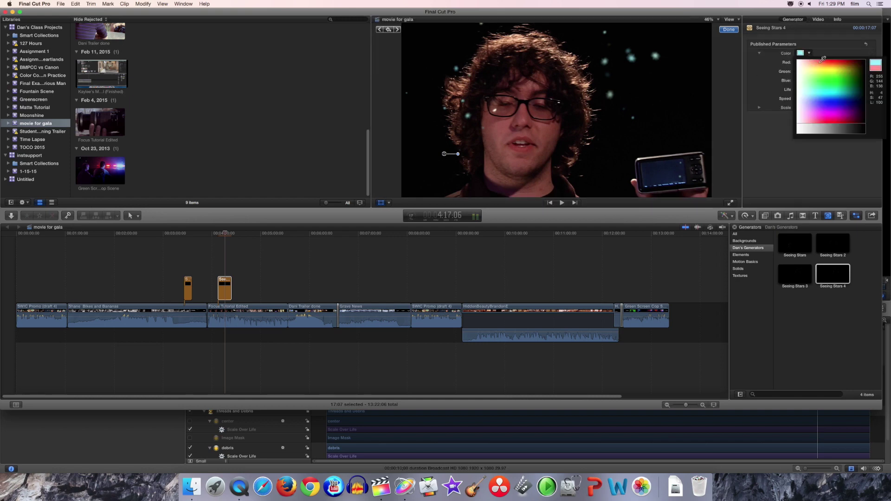
left_click(820, 65)
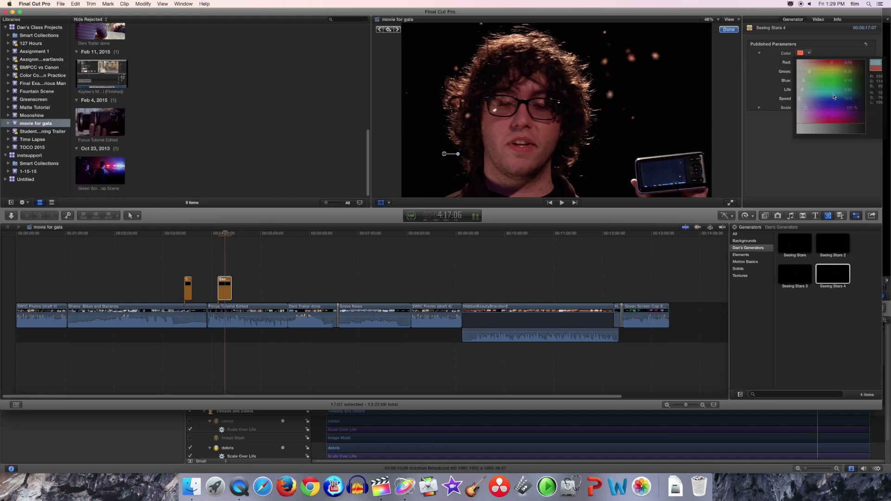
left_click(810, 54)
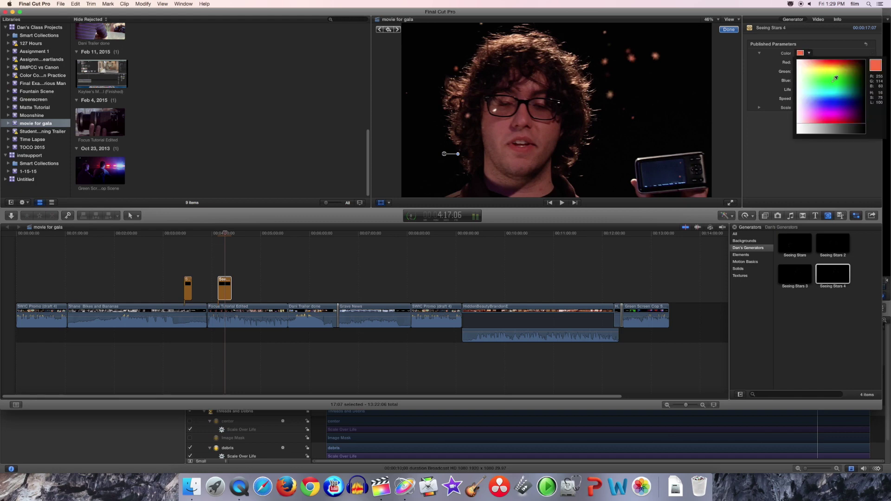
left_click(841, 100)
key("space")
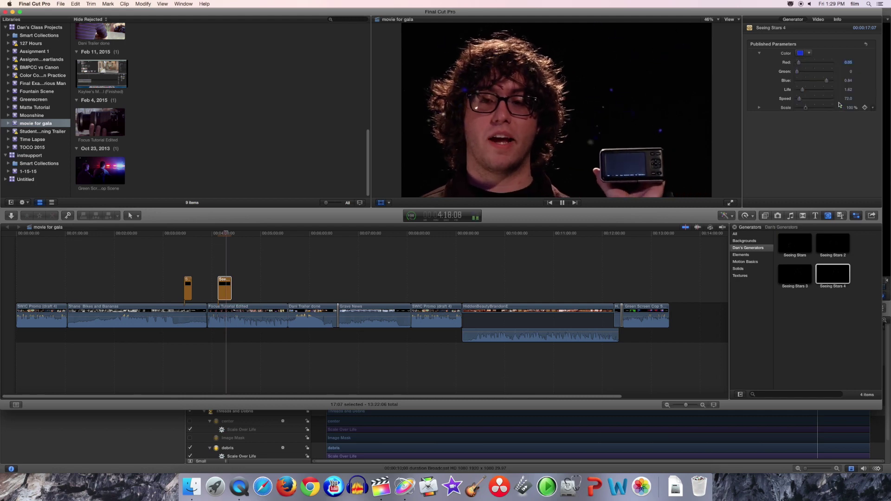
key("space")
- Set the stars' Color to yellow and lower their Scale to roughly 31%
left_click(810, 54)
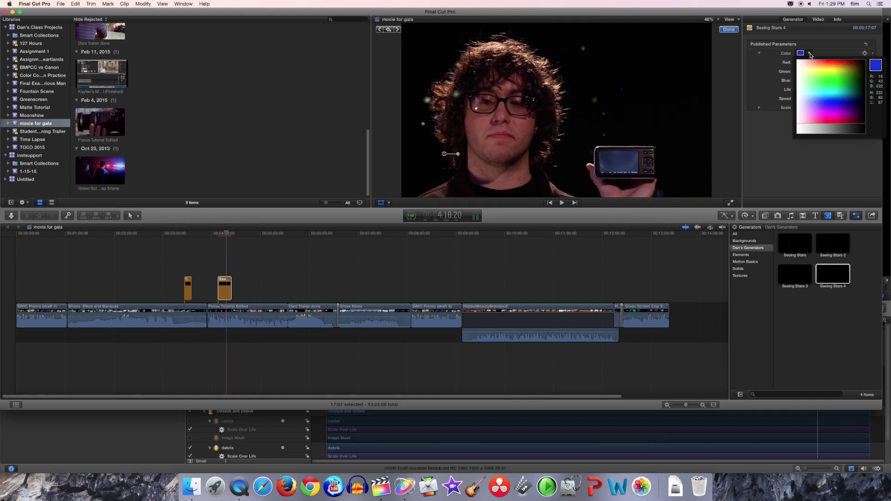
left_click(821, 69)
key("space")
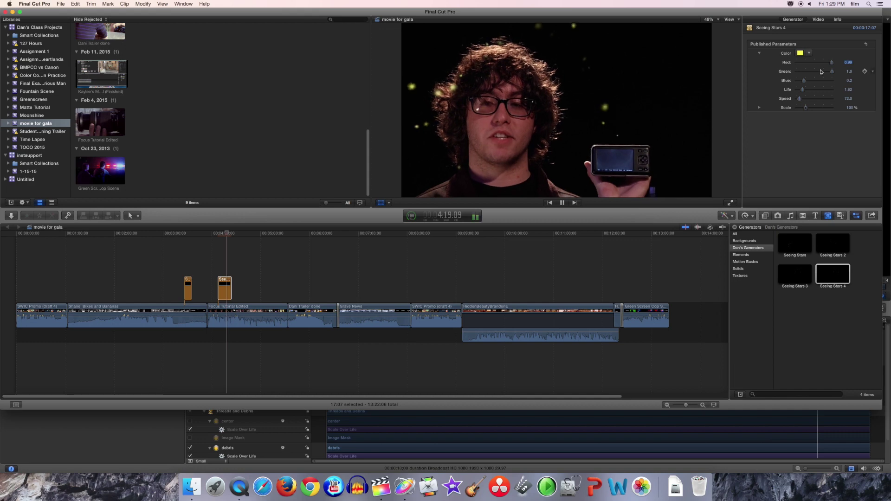
key("space")
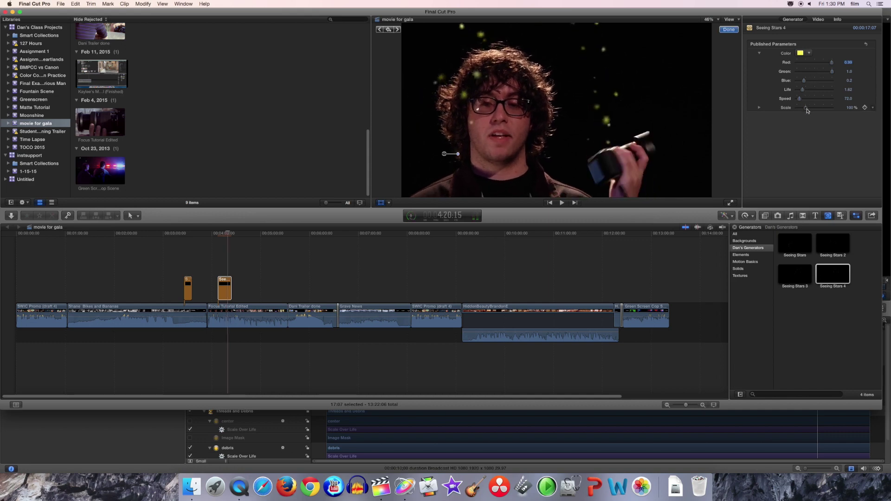
left_click_drag(807, 110, 806, 110)
left_click_drag(803, 111, 802, 111)
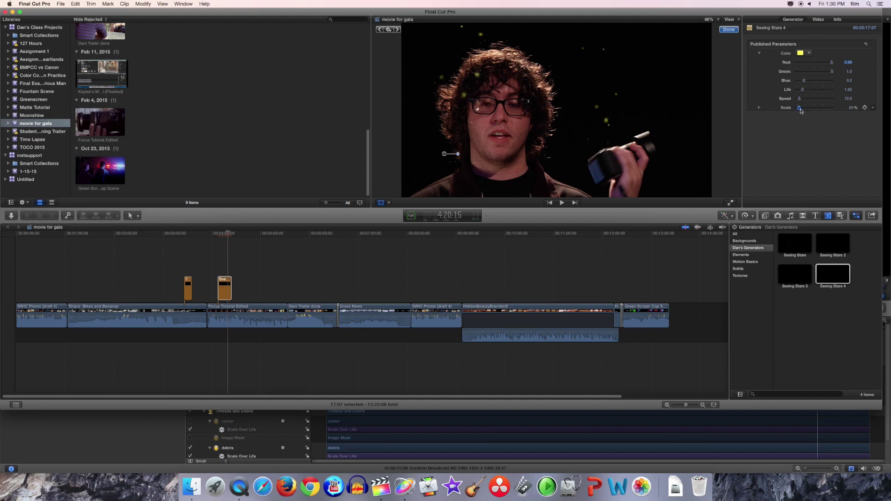
left_click(215, 242)
key("space")
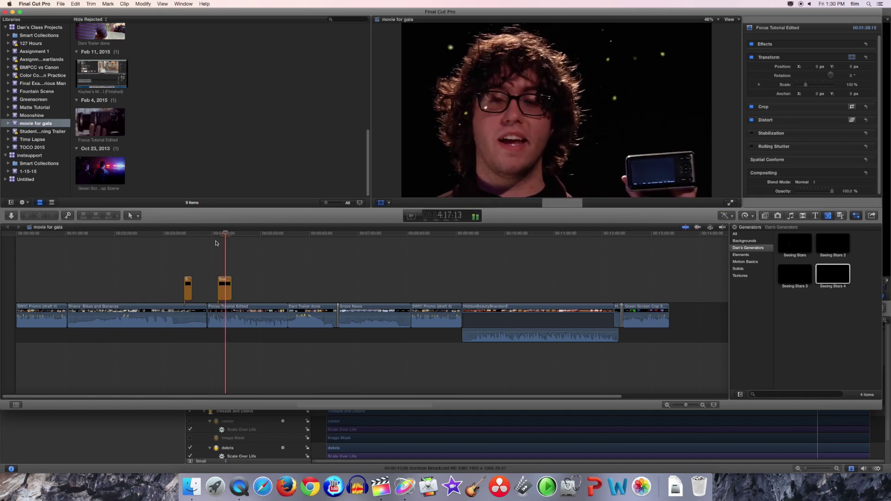
key("space")
key("space")
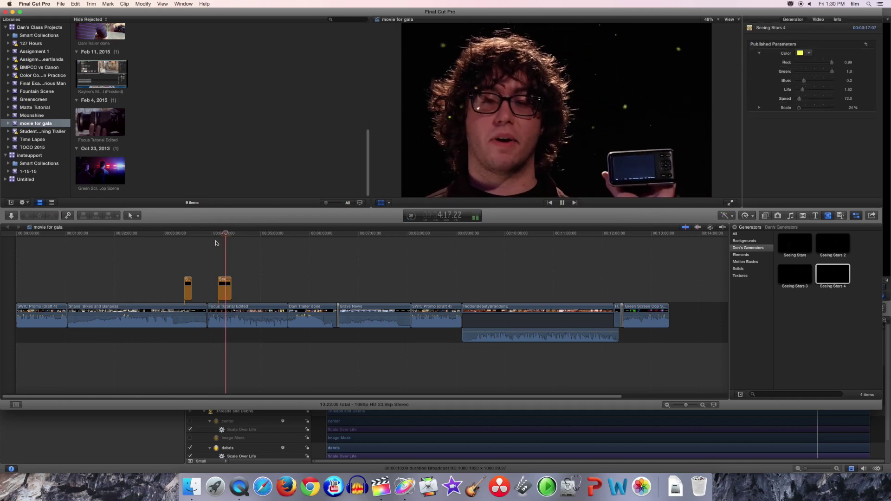